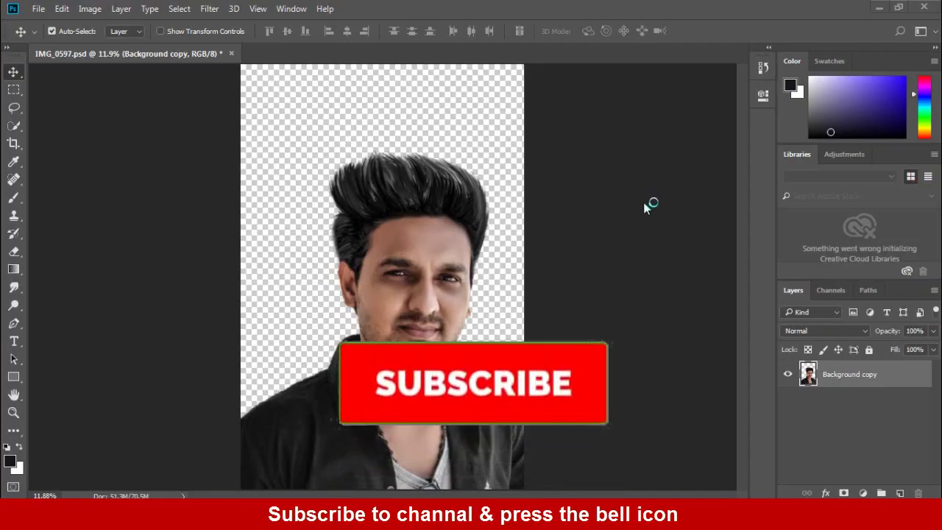
Place the alex-lopez-591571-unsplash image as a linked layer and move it below the Background copy layer
{"action": "left_click", "coordinate": [37, 9]}
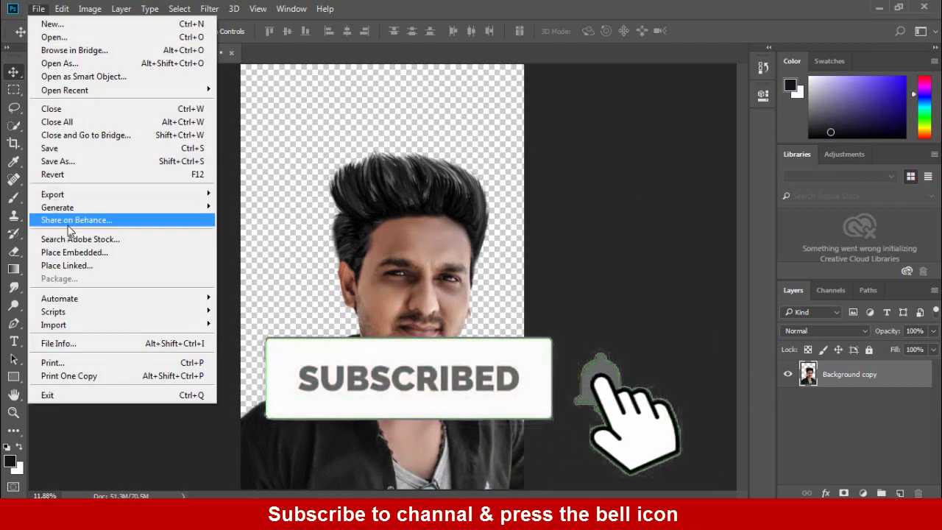
{"action": "left_click", "coordinate": [86, 266]}
{"action": "double_click", "coordinate": [176, 203]}
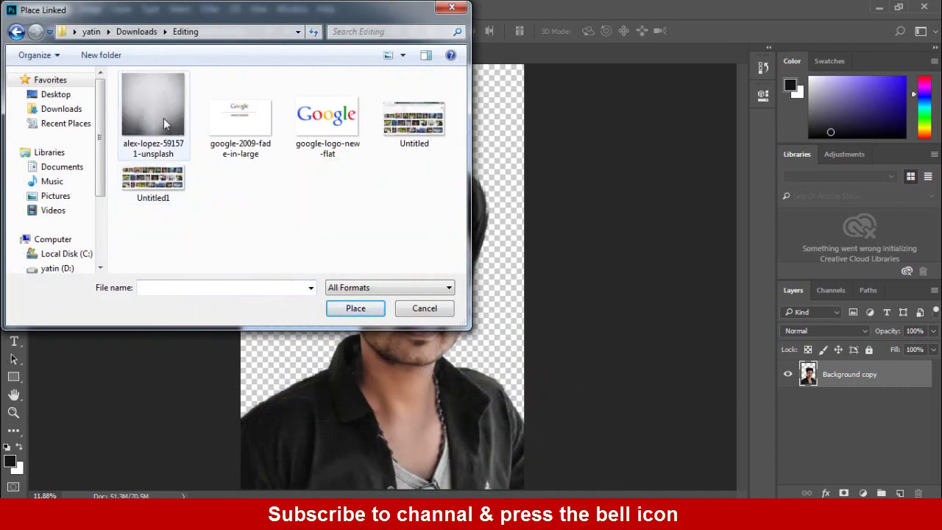
{"action": "left_click", "coordinate": [163, 118]}
{"action": "left_click", "coordinate": [338, 311]}
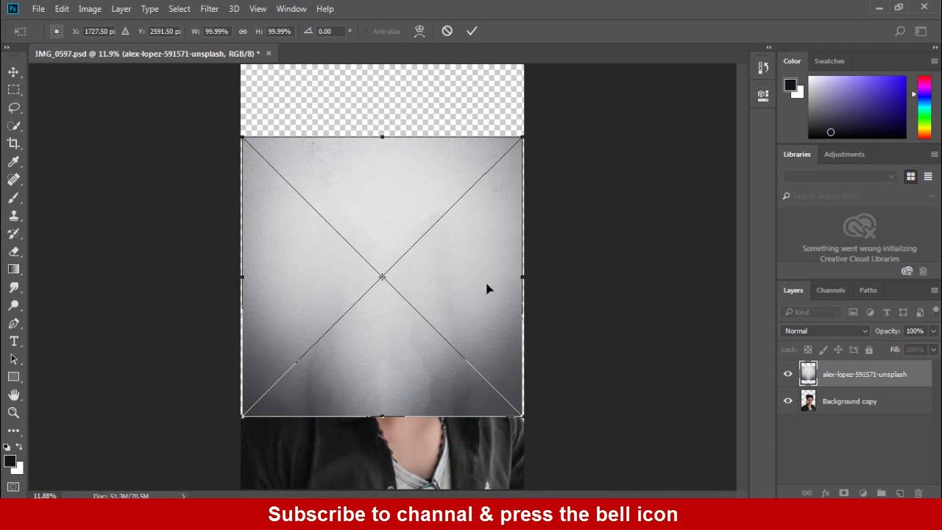
{"action": "key", "text": "Return"}
{"action": "left_click_drag", "start_coordinate": [840, 374], "coordinate": [841, 419]}
Enlarge the alex-lopez backdrop proportionally until it fills the whole canvas, and save the document
{"action": "key", "text": "ctrl+t"}
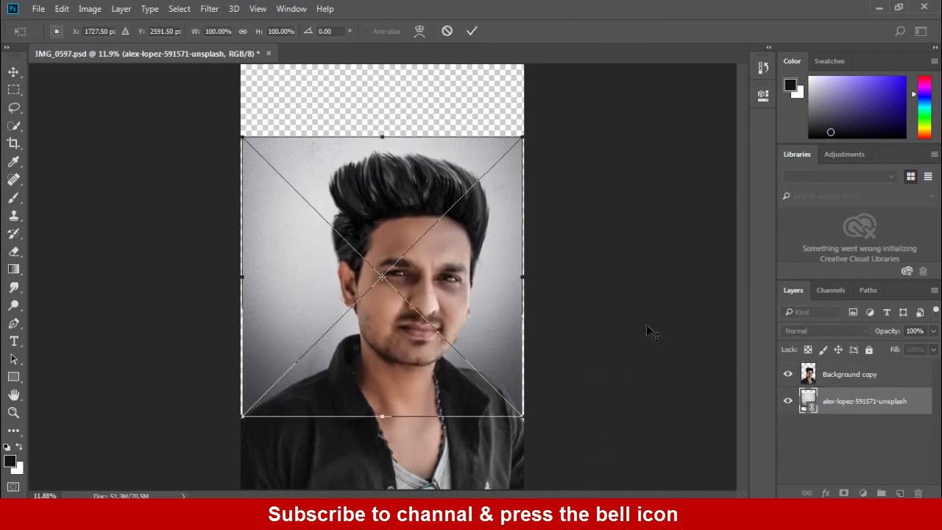
{"action": "key", "text": "ctrl+minus"}
{"action": "key", "text": "ctrl+minus"}
{"action": "left_click_drag", "start_coordinate": [458, 353], "coordinate": [497, 392]}
{"action": "key", "text": "Return"}
{"action": "key", "text": "ctrl+0"}
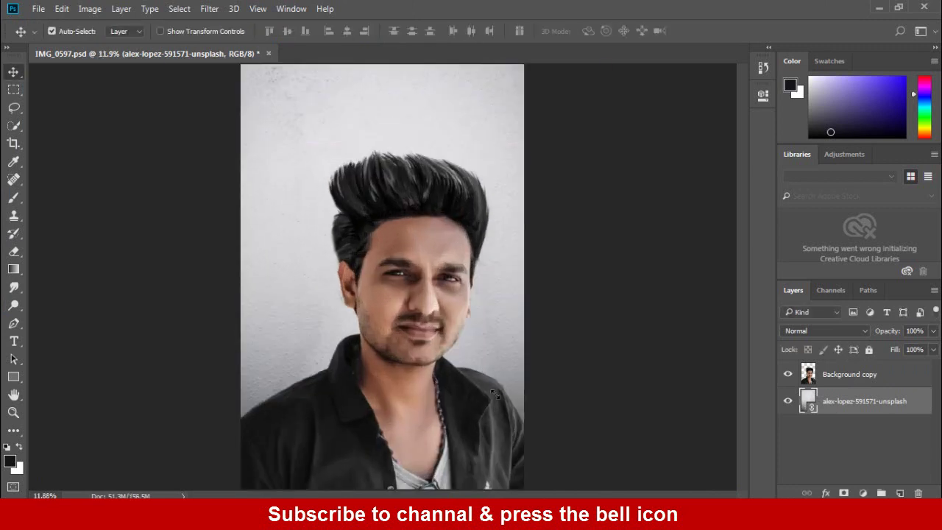
{"action": "key", "text": "ctrl+s"}
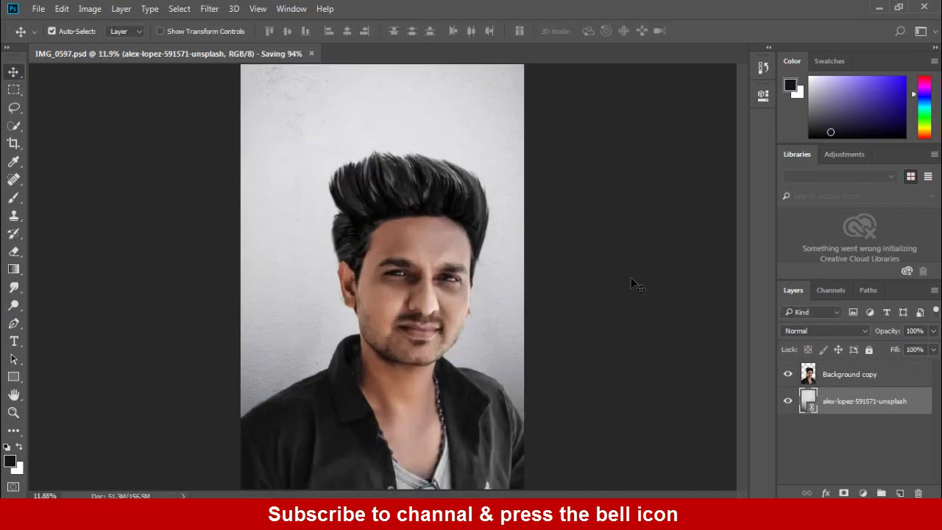
Place the linked Untitled screenshot beneath the portrait, scaled to about 341% to span the canvas, and move it up behind the head
{"action": "left_click", "coordinate": [37, 9]}
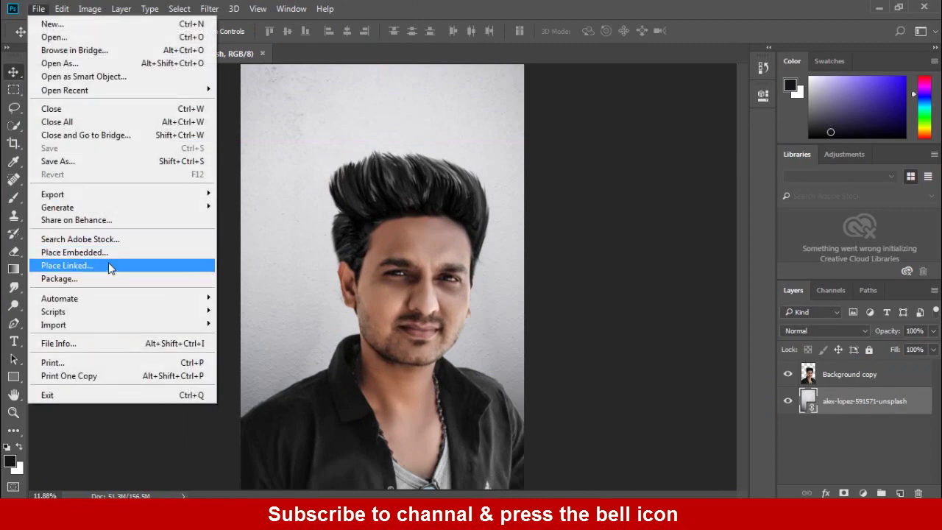
{"action": "left_click", "coordinate": [66, 267]}
{"action": "left_click", "coordinate": [410, 119]}
{"action": "left_click", "coordinate": [352, 308]}
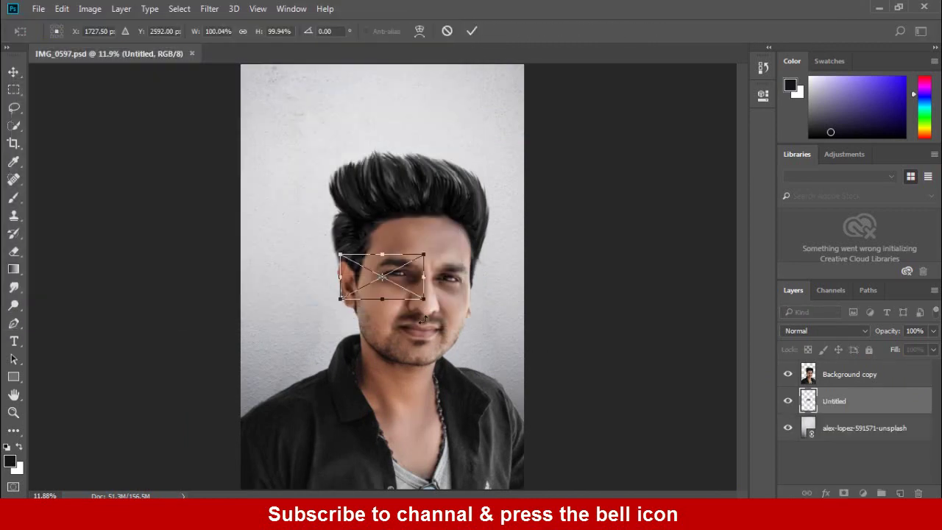
{"action": "left_click_drag", "start_coordinate": [430, 301], "coordinate": [519, 371]}
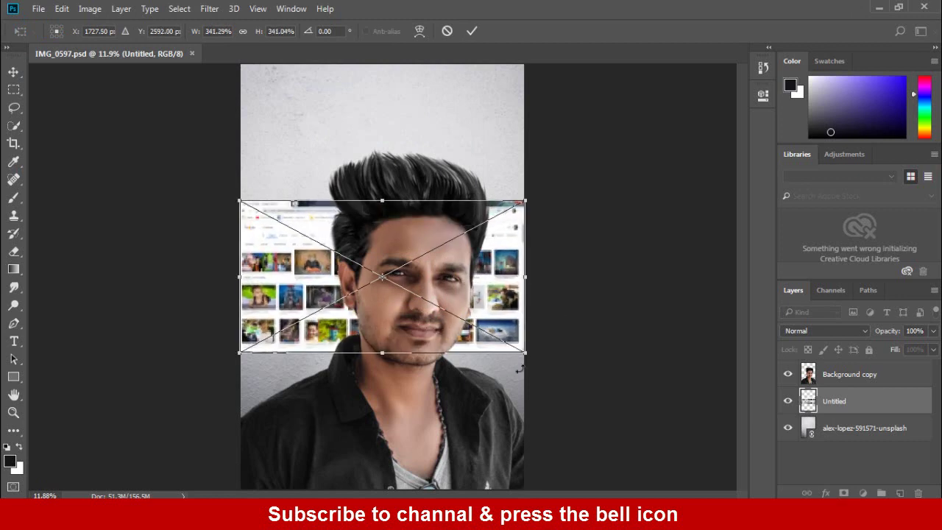
{"action": "key", "text": "Return"}
{"action": "left_click_drag", "start_coordinate": [346, 262], "coordinate": [403, 199]}
{"action": "left_click", "coordinate": [457, 166]}
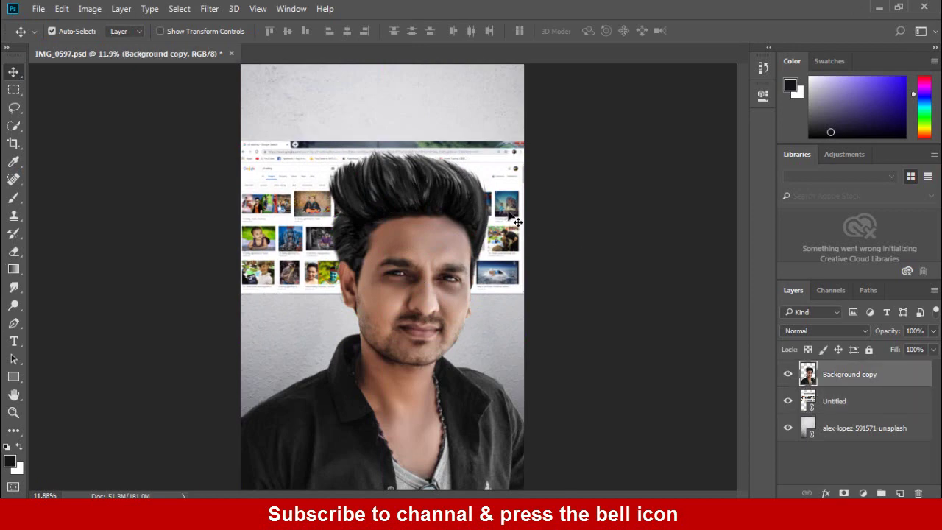
Place the Untitled1 screenshot as a linked image directly above the Untitled layer
{"action": "left_click", "coordinate": [837, 404]}
{"action": "left_click", "coordinate": [38, 9]}
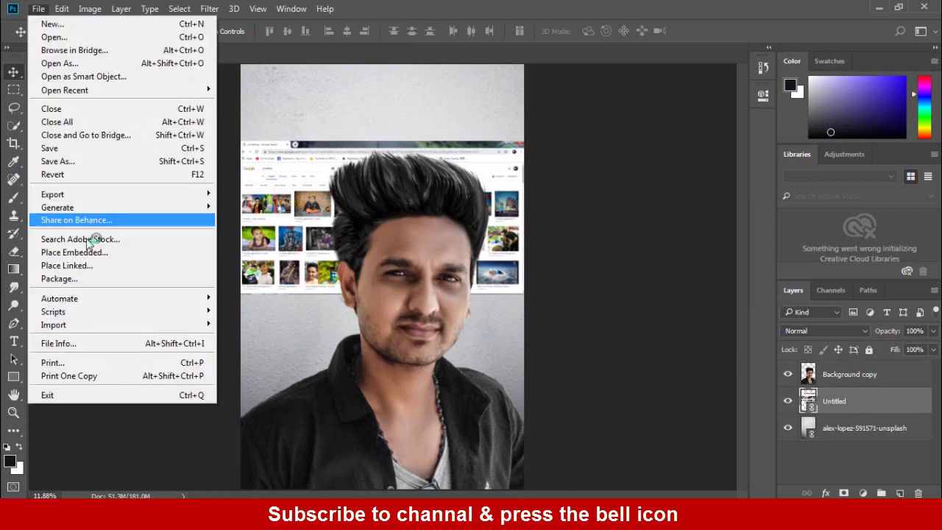
{"action": "left_click", "coordinate": [81, 264]}
{"action": "left_click", "coordinate": [153, 181]}
{"action": "left_click", "coordinate": [353, 309]}
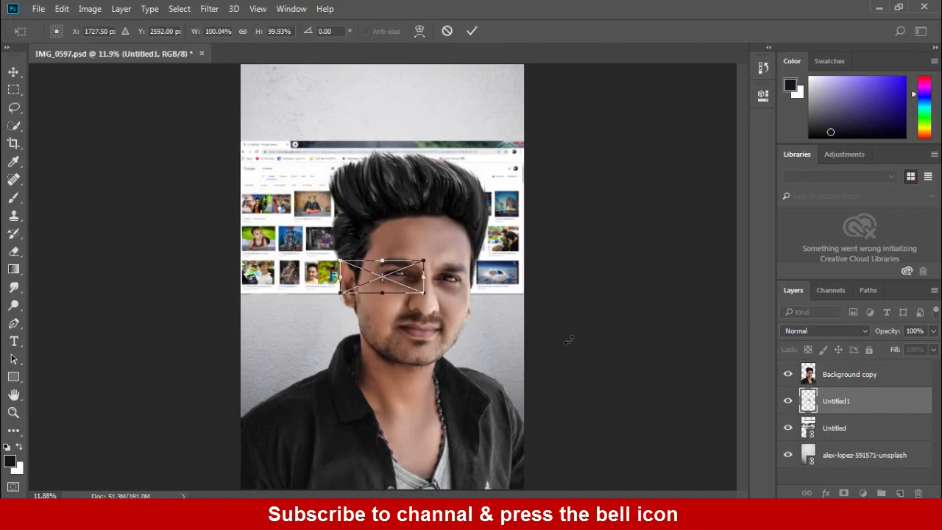
Scale the Untitled1 screenshot to span the canvas width and position it behind the shoulders, below the first screenshot
{"action": "left_click_drag", "start_coordinate": [425, 296], "coordinate": [541, 341]}
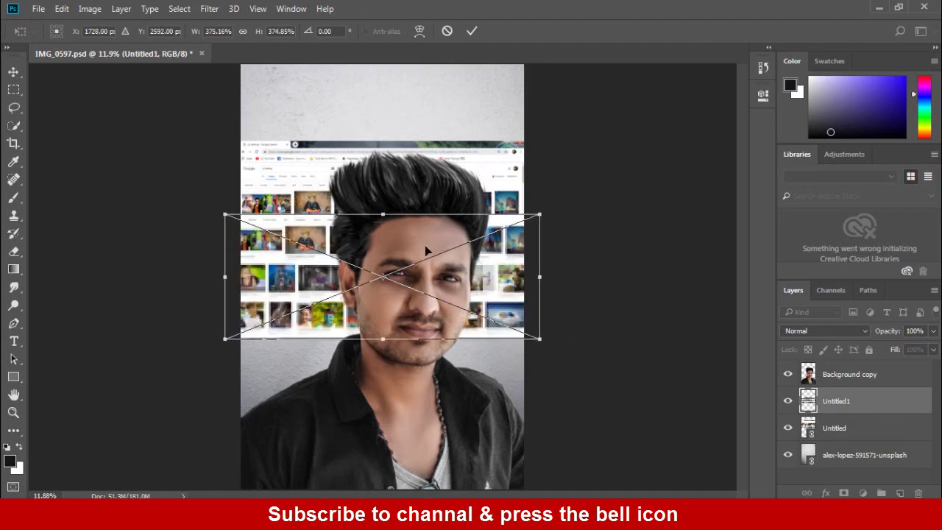
{"action": "left_click_drag", "start_coordinate": [424, 246], "coordinate": [432, 316]}
{"action": "left_click_drag", "start_coordinate": [545, 417], "coordinate": [532, 409]}
{"action": "left_click_drag", "start_coordinate": [442, 310], "coordinate": [444, 335]}
{"action": "key", "text": "Return"}
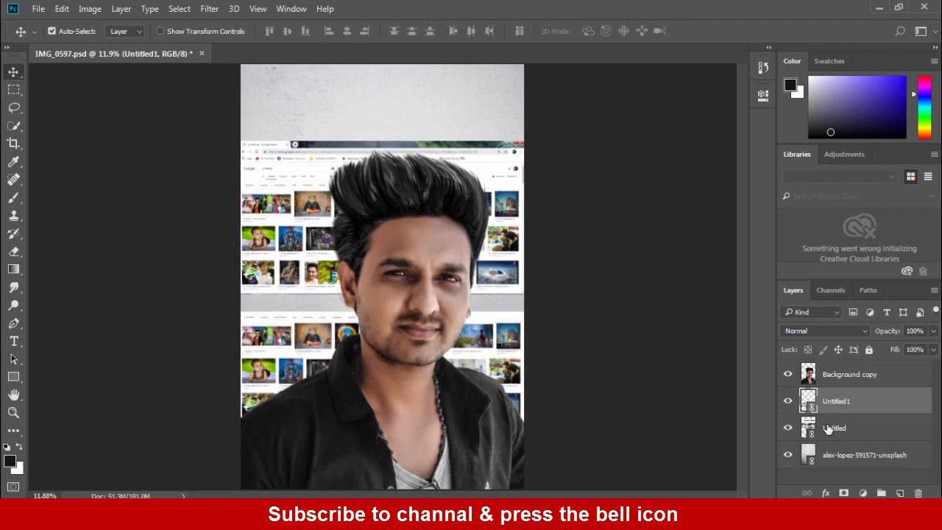
Move the Untitled screenshot down to meet the upper edge of the Untitled1 screenshot, and save the document
{"action": "left_click", "coordinate": [832, 427]}
{"action": "left_click_drag", "start_coordinate": [471, 247], "coordinate": [473, 265]}
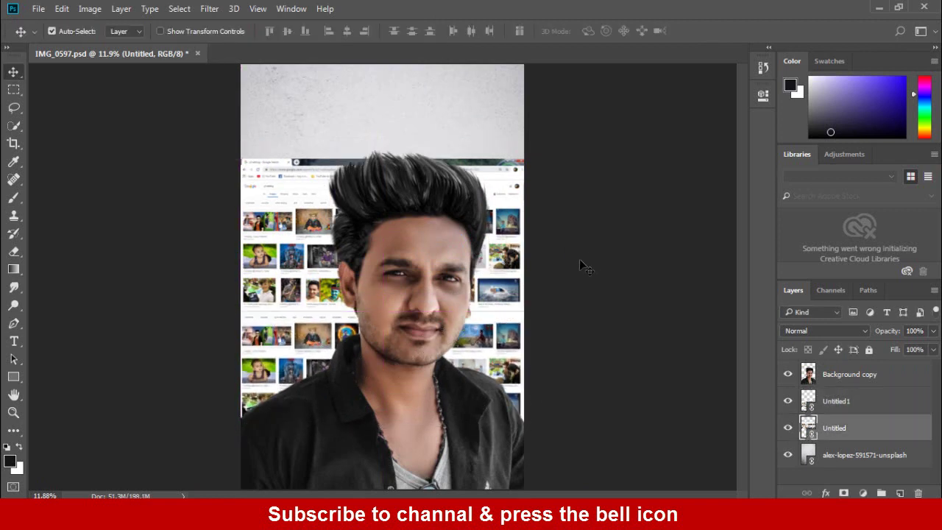
{"action": "key", "text": "ctrl+s"}
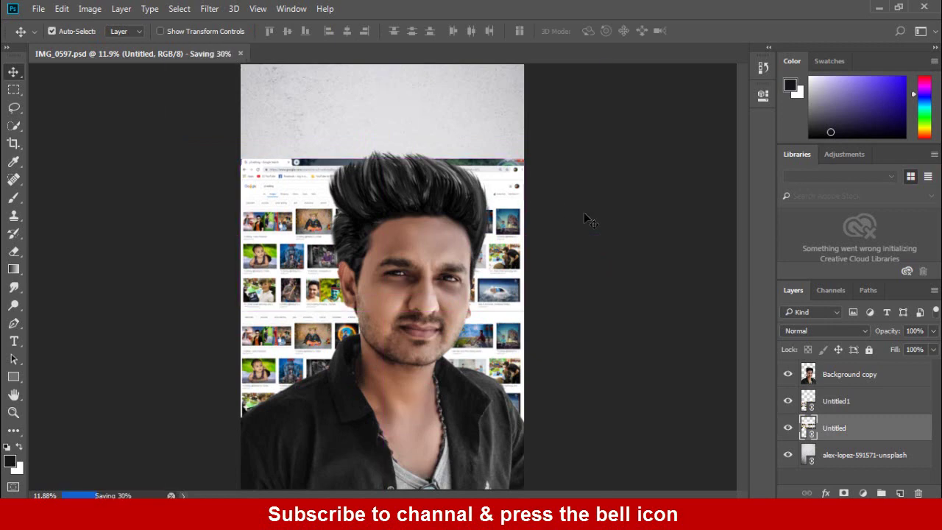
Set the blend mode of both screenshot layers, Untitled and Untitled1, to Multiply
{"action": "left_click", "coordinate": [857, 405]}
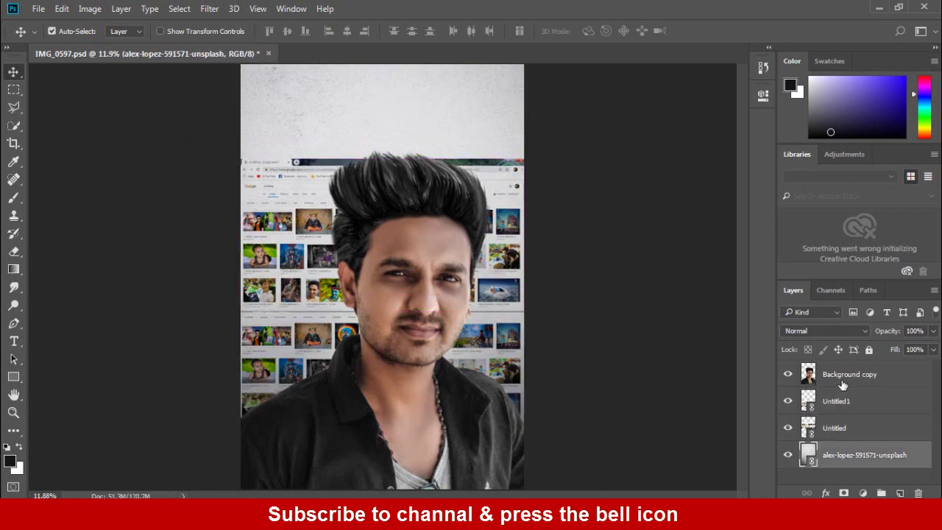
Place the google-logo-new-flat image as a linked layer directly above the alex-lopez backdrop
{"action": "left_click", "coordinate": [38, 8]}
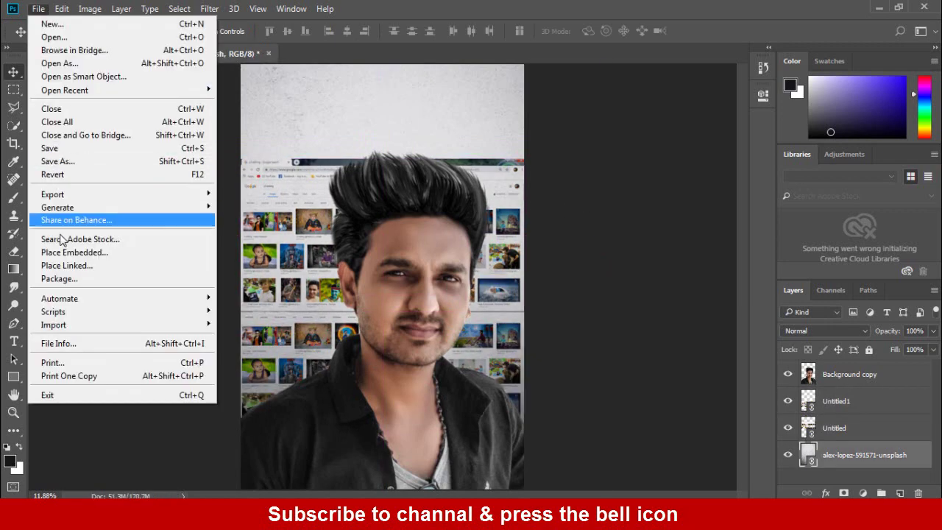
{"action": "left_click", "coordinate": [82, 268]}
{"action": "left_click", "coordinate": [328, 116]}
{"action": "left_click", "coordinate": [356, 309]}
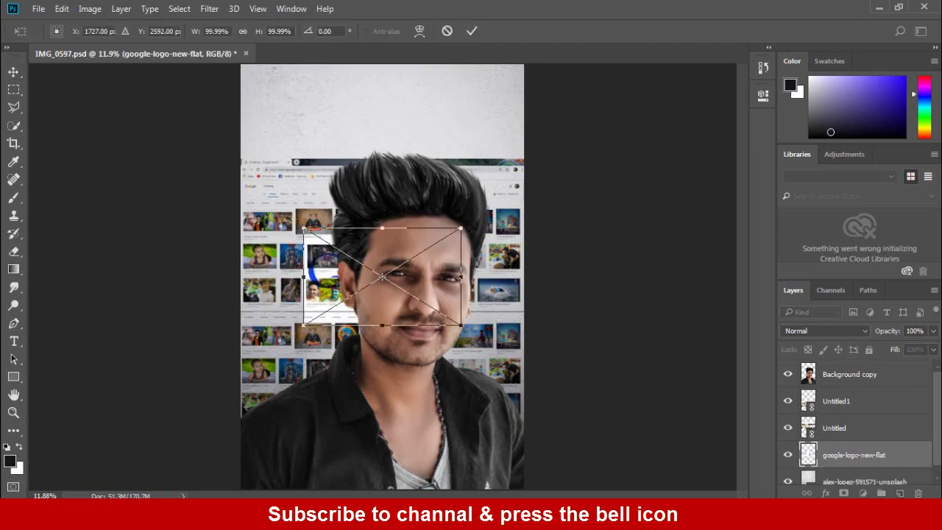
Stretch the Google logo across the top of the canvas at about 184% width and 95% height, and blend it with Multiply
{"action": "left_click_drag", "start_coordinate": [394, 257], "coordinate": [379, 93]}
{"action": "left_click_drag", "start_coordinate": [446, 161], "coordinate": [522, 193]}
{"action": "left_click_drag", "start_coordinate": [480, 131], "coordinate": [496, 130]}
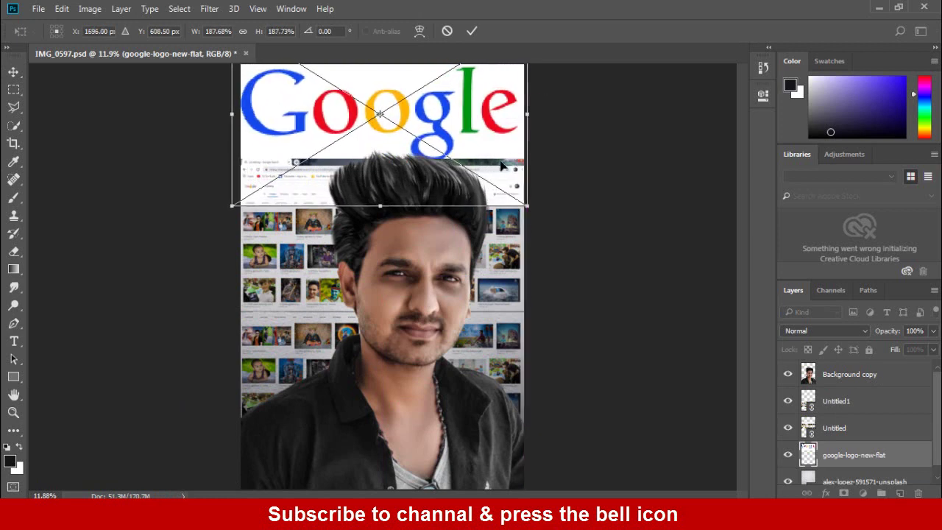
{"action": "left_click_drag", "start_coordinate": [527, 207], "coordinate": [524, 206]}
{"action": "left_click_drag", "start_coordinate": [380, 206], "coordinate": [377, 134]}
{"action": "left_click_drag", "start_coordinate": [379, 97], "coordinate": [368, 122]}
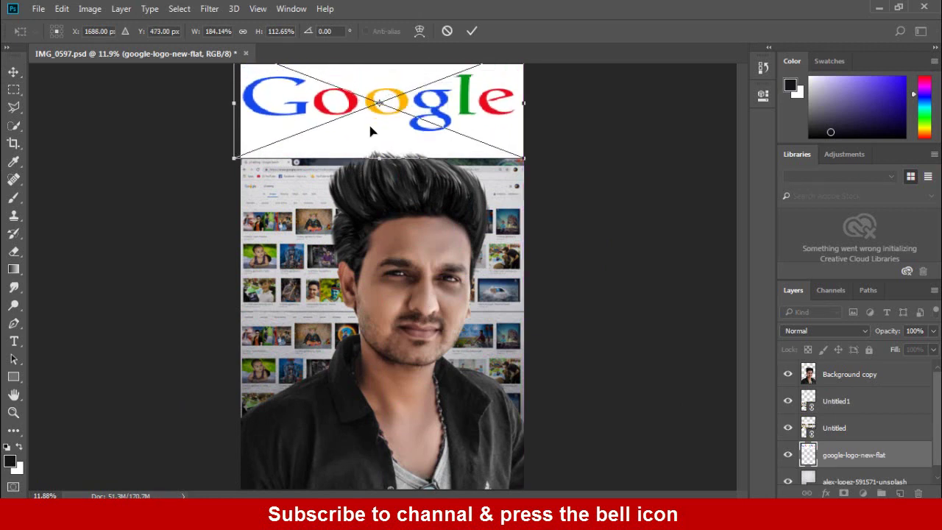
{"action": "left_click_drag", "start_coordinate": [380, 158], "coordinate": [380, 139]}
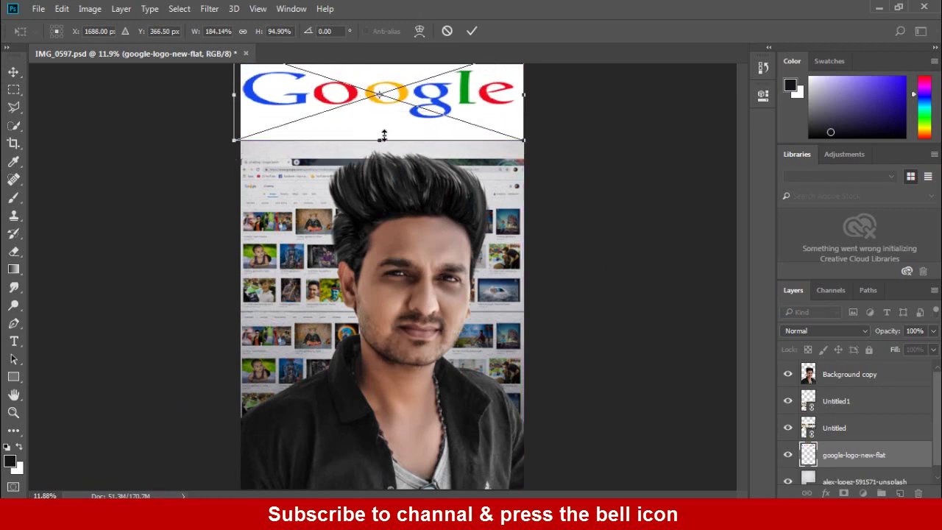
{"action": "key", "text": "Return"}
{"action": "left_click", "coordinate": [817, 331]}
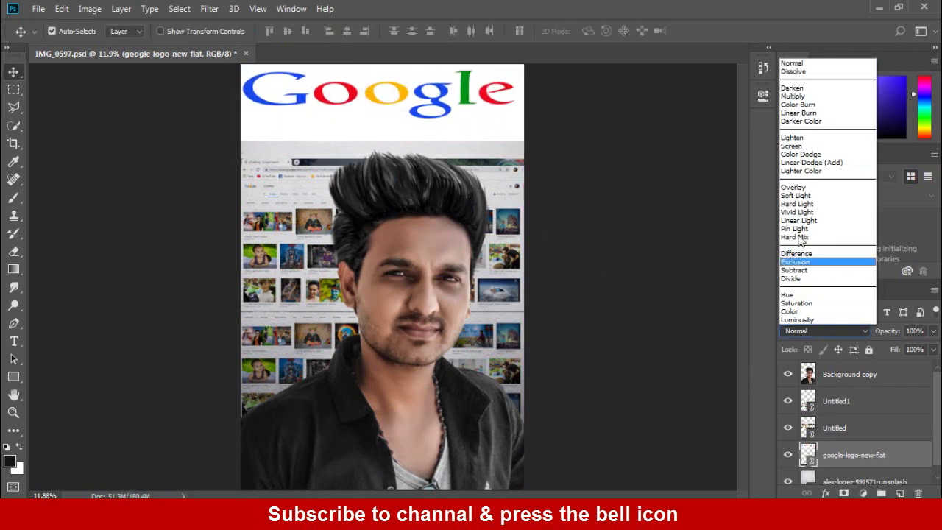
{"action": "left_click", "coordinate": [786, 97]}
Move the Untitled and Untitled1 screenshots up together to sit just below the Google logo
{"action": "left_click", "coordinate": [863, 409]}
{"action": "left_click", "coordinate": [847, 428], "text": "shift"}
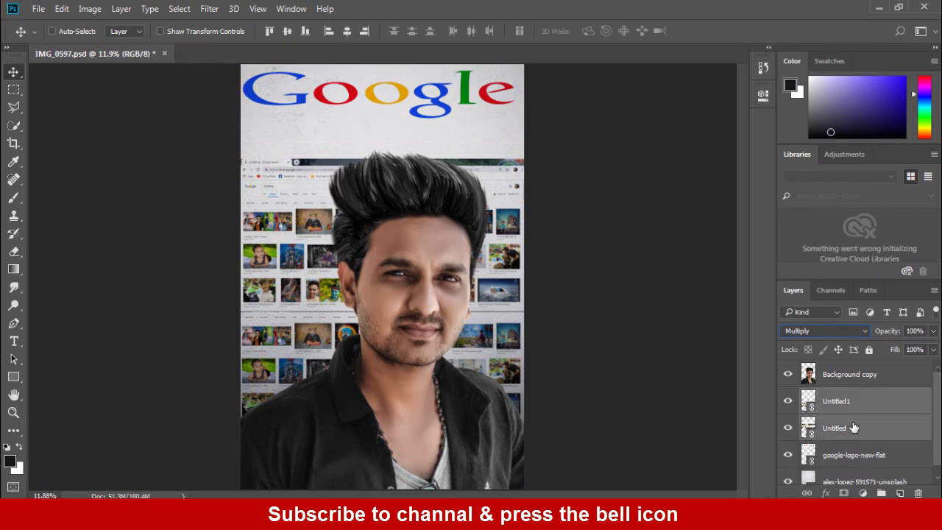
{"action": "left_click_drag", "start_coordinate": [515, 301], "coordinate": [513, 269]}
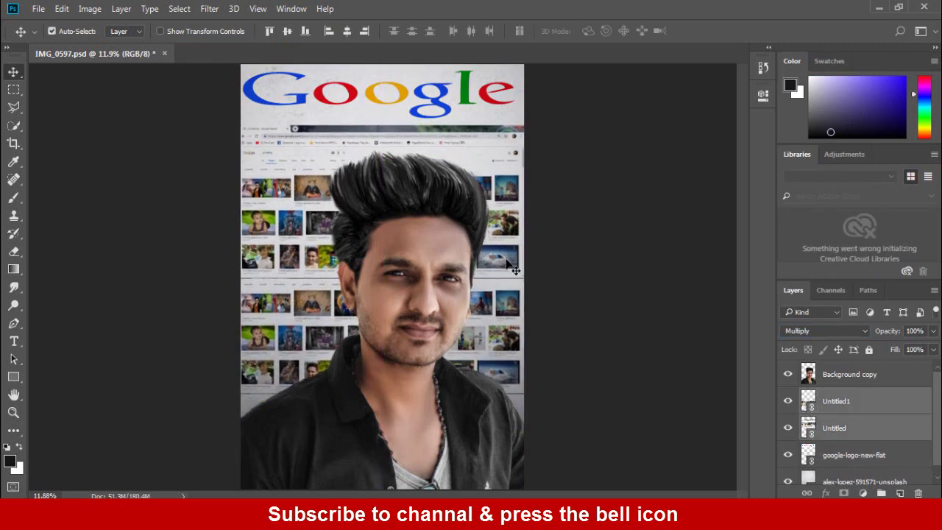
Shrink the Google logo to leave side margins and fit it in the space above the screenshots
{"action": "left_click", "coordinate": [843, 456]}
{"action": "key", "text": "ctrl+t"}
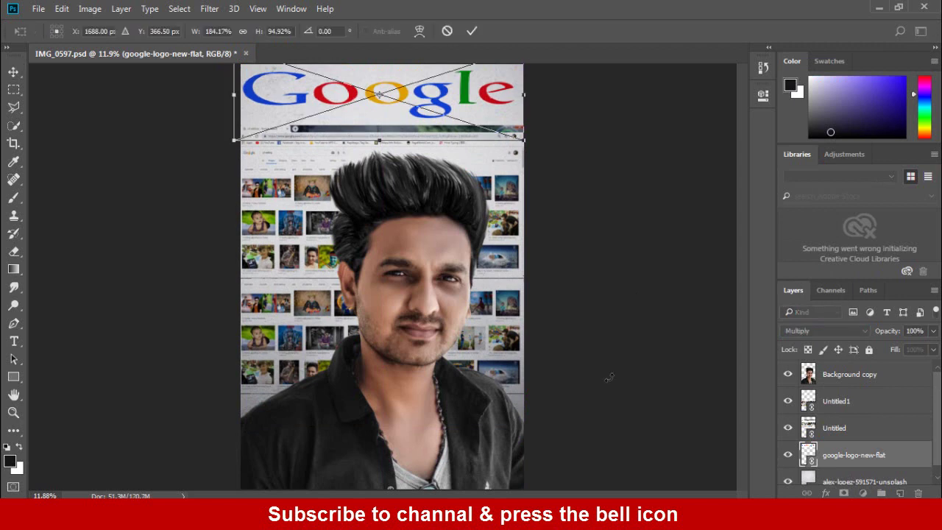
{"action": "left_click_drag", "start_coordinate": [521, 139], "coordinate": [496, 131]}
{"action": "left_click_drag", "start_coordinate": [381, 132], "coordinate": [381, 140]}
{"action": "key", "text": "Return"}
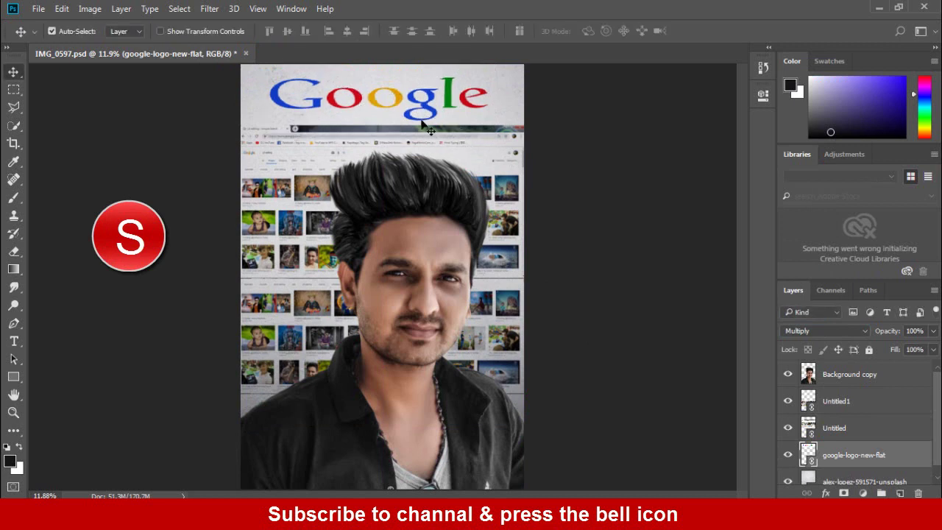
{"action": "left_click_drag", "start_coordinate": [409, 112], "coordinate": [409, 112]}
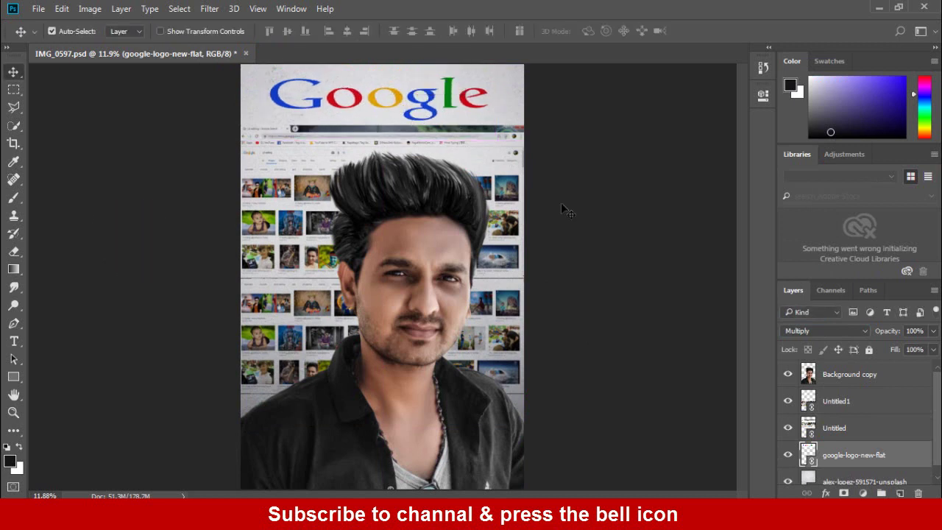
Enlarge the portrait on the Background copy layer slightly and reposition it to fill the lower part of the canvas
{"action": "left_click", "coordinate": [846, 384]}
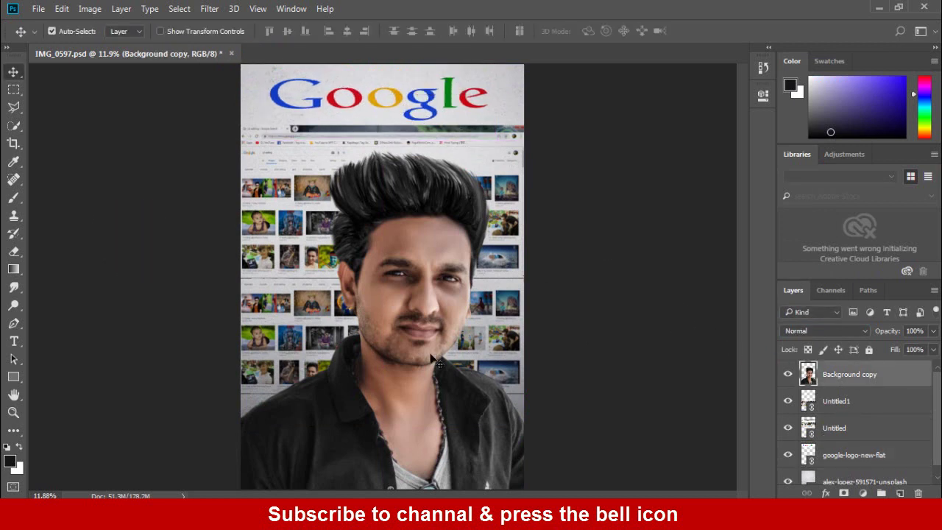
{"action": "mouse_move", "coordinate": [437, 358]}
{"action": "left_mouse_down"}
{"action": "mouse_move", "coordinate": [422, 356]}
{"action": "mouse_move", "coordinate": [423, 348]}
{"action": "left_mouse_up"}
{"action": "key", "text": "ctrl+t"}
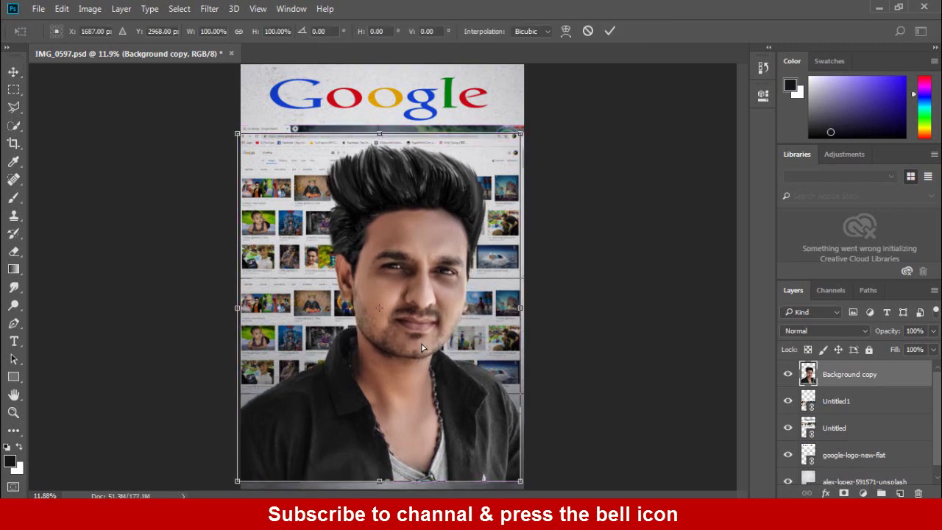
{"action": "key", "text": "ctrl+minus"}
{"action": "left_click_drag", "start_coordinate": [479, 420], "coordinate": [486, 427]}
{"action": "key", "text": "Return"}
{"action": "key", "text": "ctrl+0"}
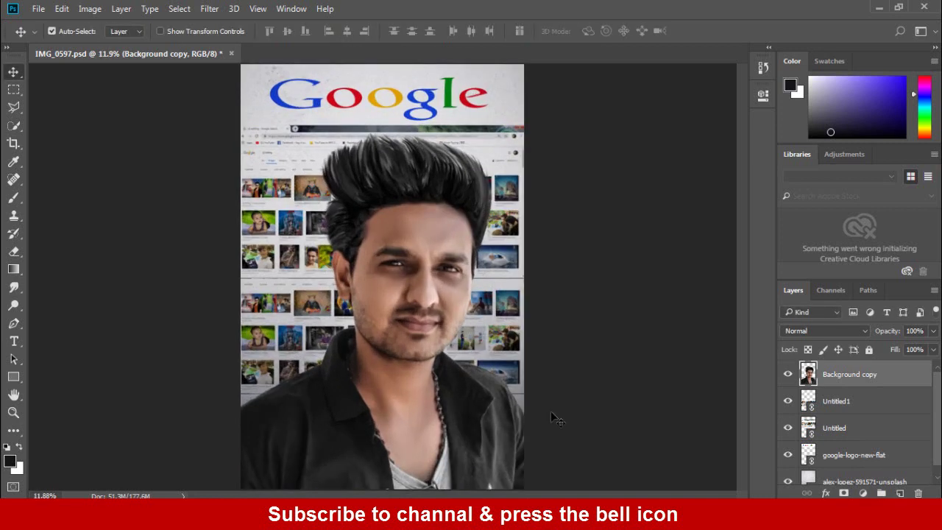
{"action": "left_click_drag", "start_coordinate": [435, 285], "coordinate": [432, 296]}
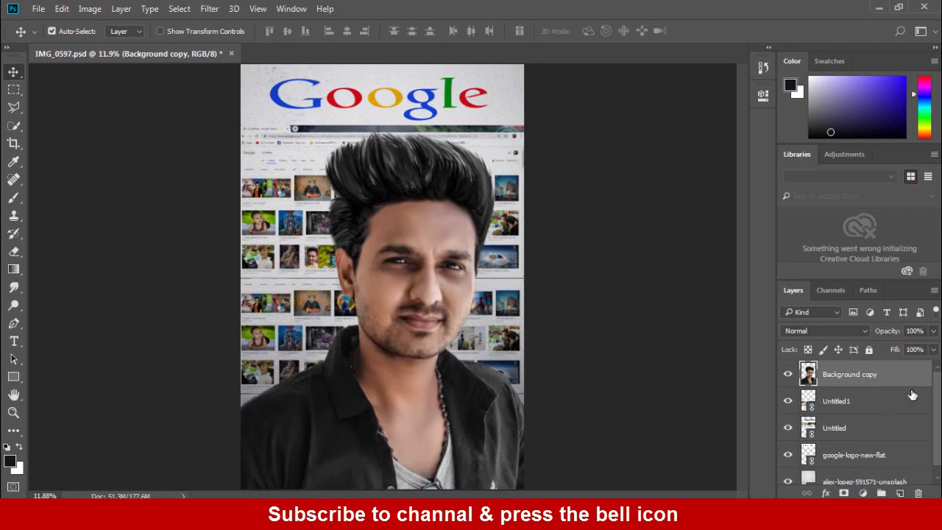
Duplicate the Untitled1 screenshot layer beneath the portrait and save the document
{"action": "left_click", "coordinate": [865, 435]}
{"action": "scroll", "coordinate": [871, 445], "scroll_direction": "down", "scroll_amount": 1}
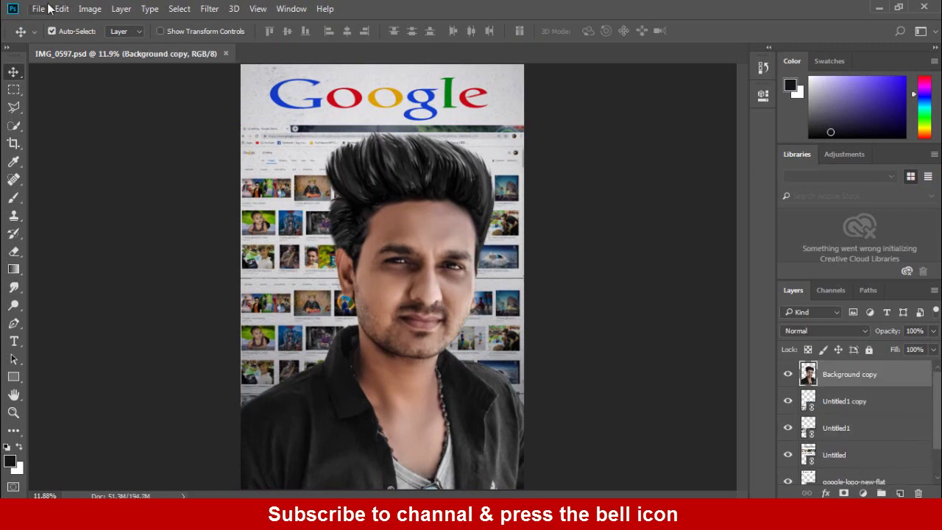
Place the google-2009-fade-in-large image above the portrait, enlarge it to span the canvas width, and position it across the canvas's lower edge
{"action": "left_click", "coordinate": [38, 10]}
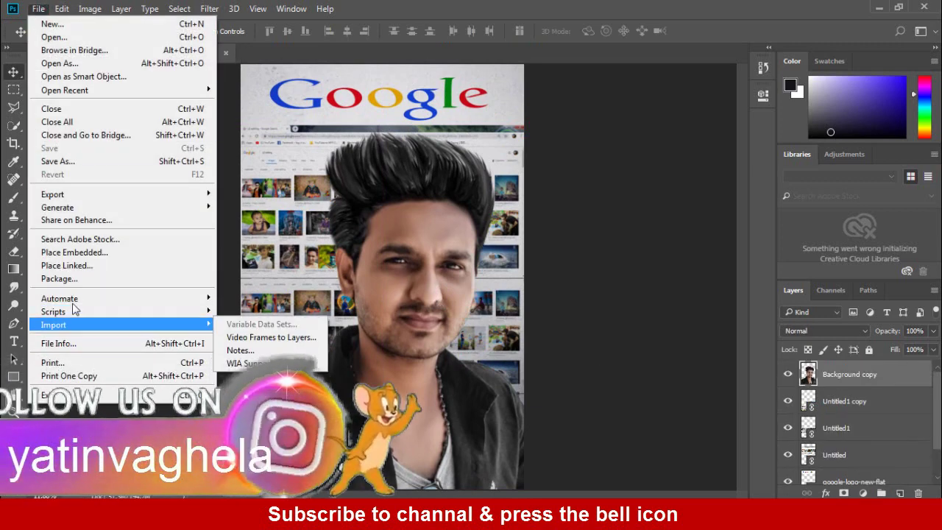
{"action": "left_click", "coordinate": [88, 266]}
{"action": "left_click", "coordinate": [240, 126]}
{"action": "left_click", "coordinate": [358, 307]}
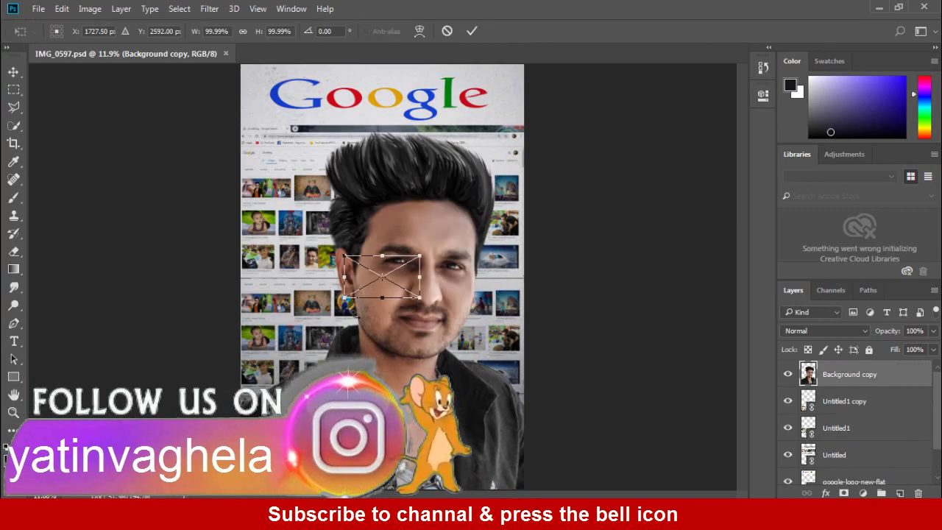
{"action": "left_click_drag", "start_coordinate": [420, 298], "coordinate": [530, 347]}
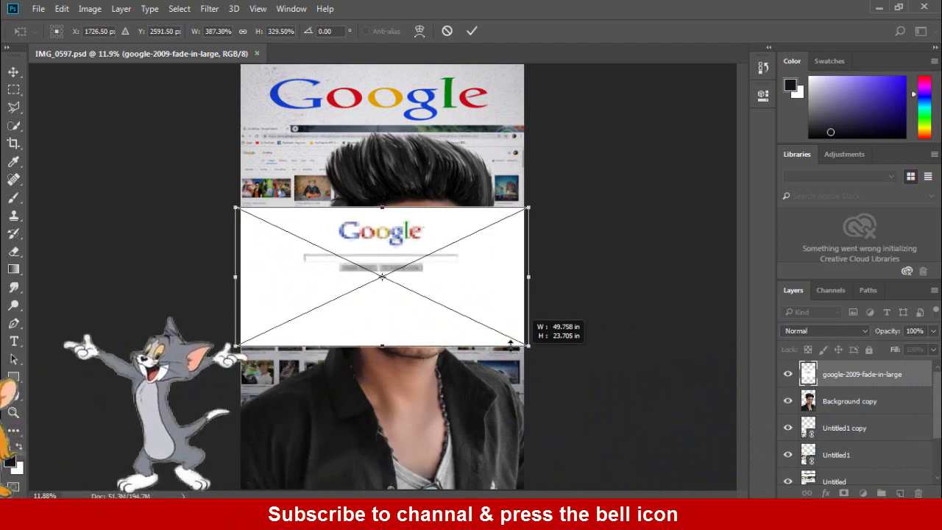
{"action": "left_click_drag", "start_coordinate": [409, 274], "coordinate": [412, 460]}
{"action": "key", "text": "Return"}
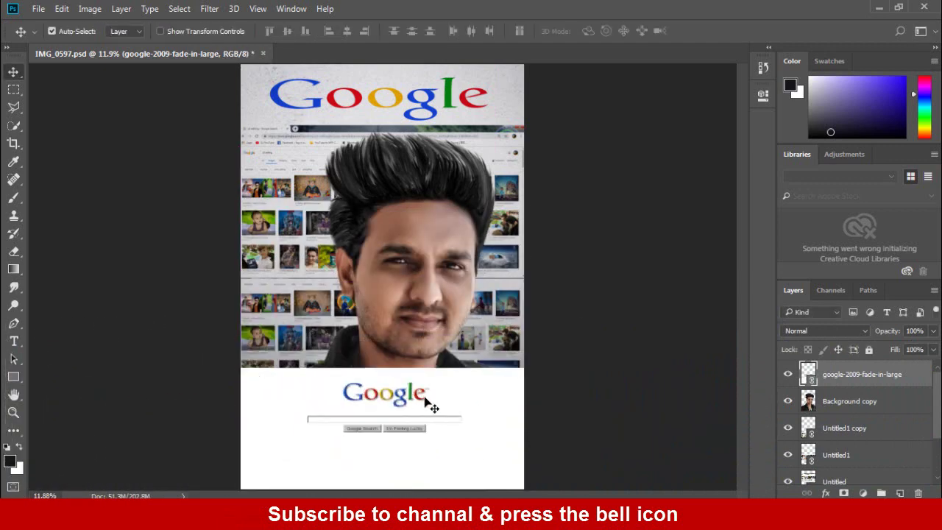
Rasterize the google-2009-fade-in-large layer and trim it to a full-width band around its logo and search box with an applied layer mask
{"action": "right_click", "coordinate": [611, 354]}
{"action": "key", "text": "Escape"}
{"action": "key", "text": "ctrl+plus"}
{"action": "key", "text": "ctrl+plus"}
{"action": "key", "text": "ctrl+plus"}
{"action": "left_click_drag", "start_coordinate": [440, 428], "coordinate": [439, 179]}
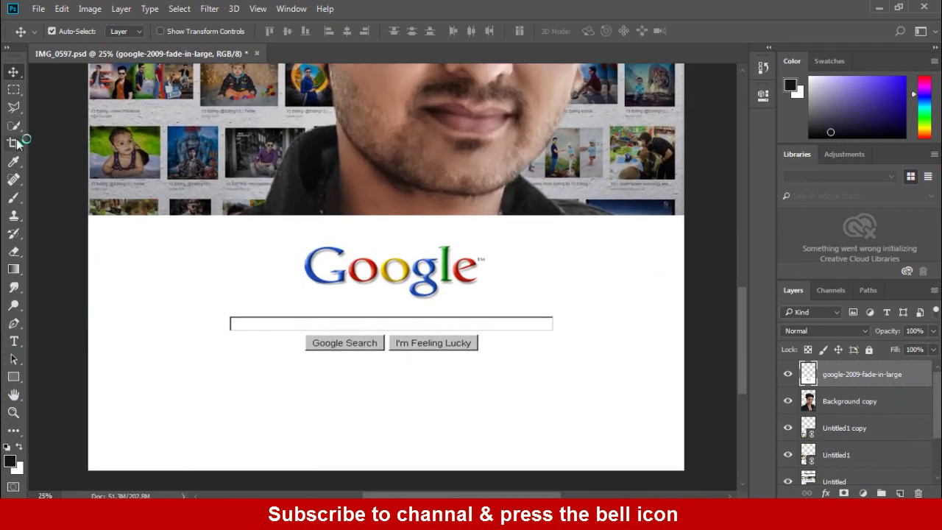
{"action": "key", "text": "ctrl+minus"}
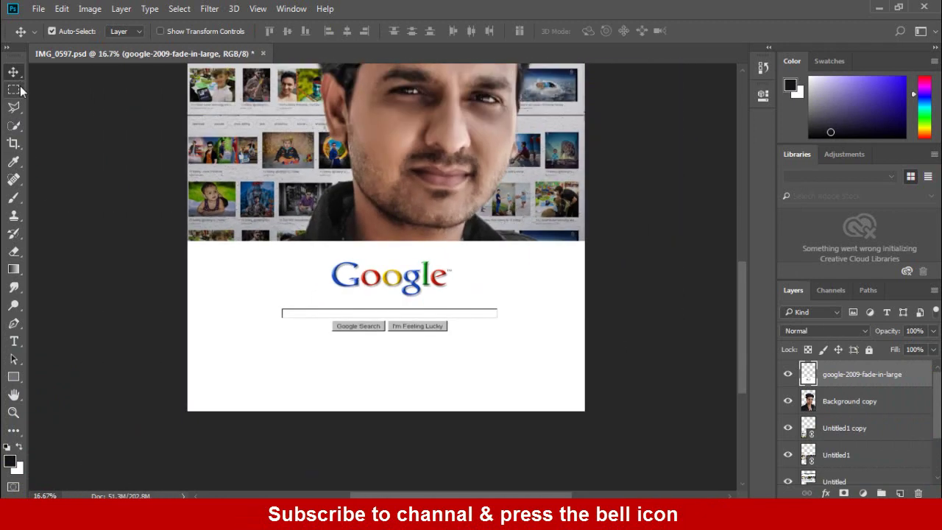
{"action": "left_click", "coordinate": [20, 143]}
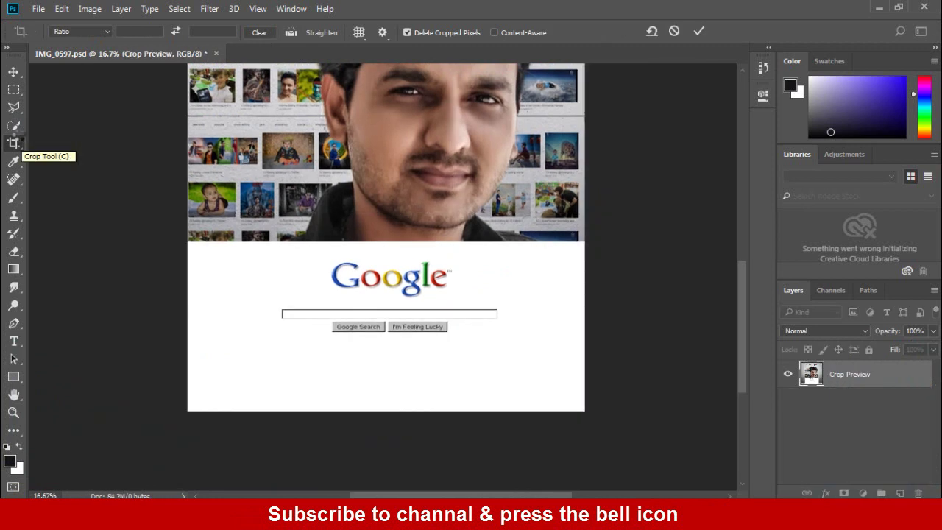
{"action": "left_click", "coordinate": [13, 107]}
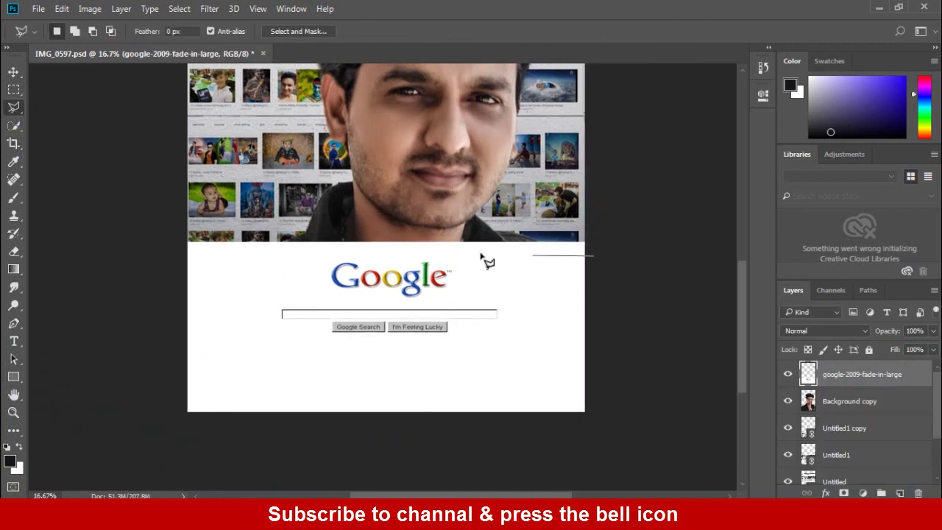
{"action": "left_click", "coordinate": [173, 276], "text": "shift"}
{"action": "left_click", "coordinate": [594, 352], "text": "shift"}
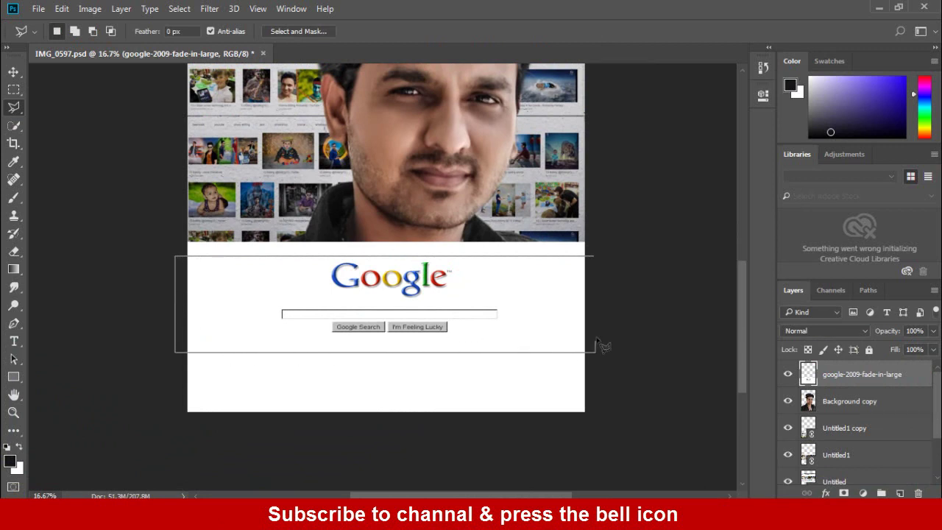
{"action": "left_click", "coordinate": [597, 257]}
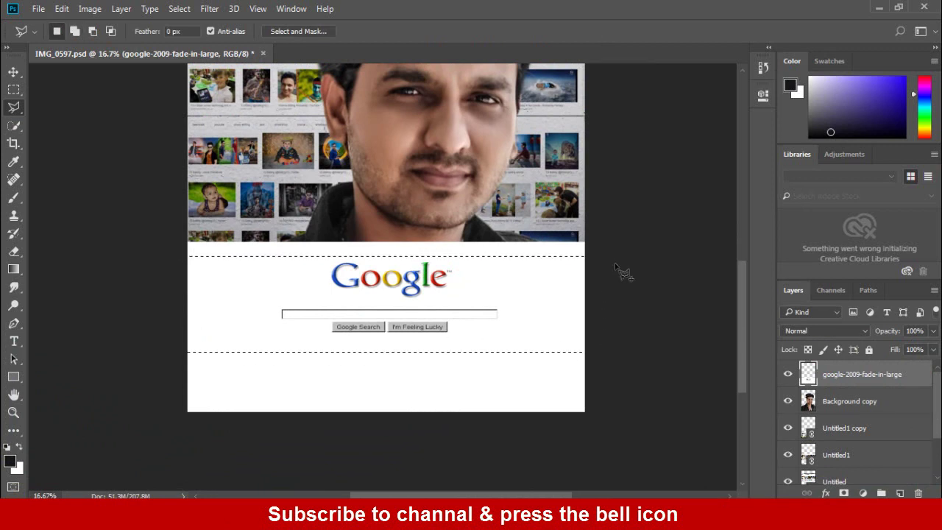
{"action": "left_click", "coordinate": [844, 493]}
{"action": "right_click", "coordinate": [834, 377]}
{"action": "left_click", "coordinate": [833, 273]}
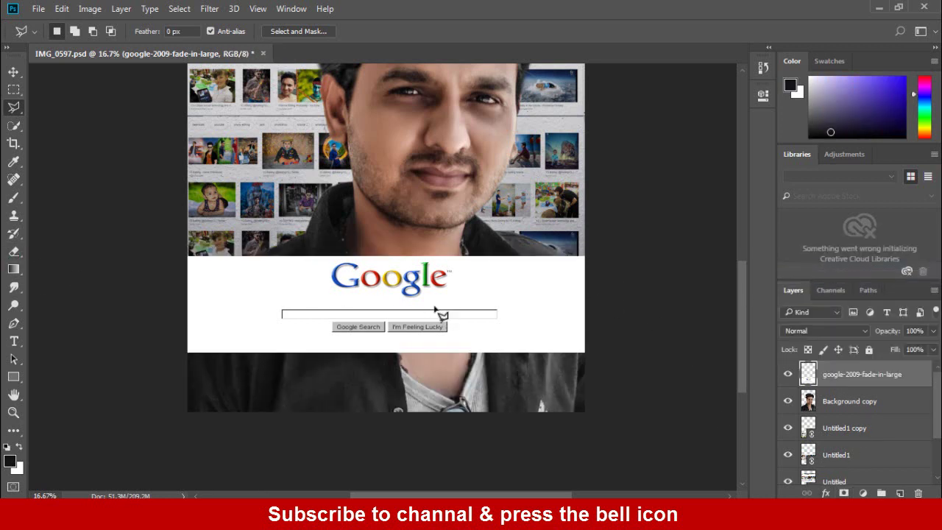
Trim the band's blank sides to a box around the logo and search field with an applied mask, and nudge it slightly right
{"action": "left_click", "coordinate": [263, 251]}
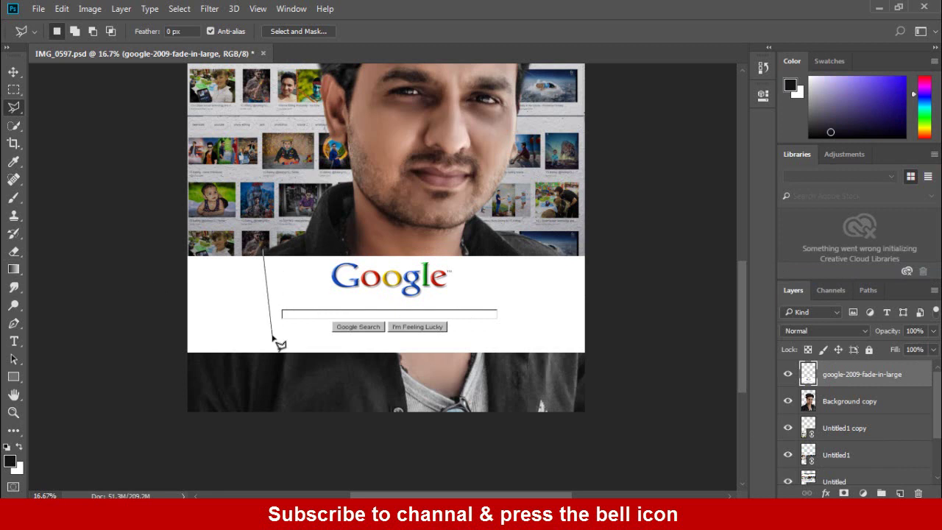
{"action": "left_click", "coordinate": [263, 361]}
{"action": "left_click", "coordinate": [511, 242]}
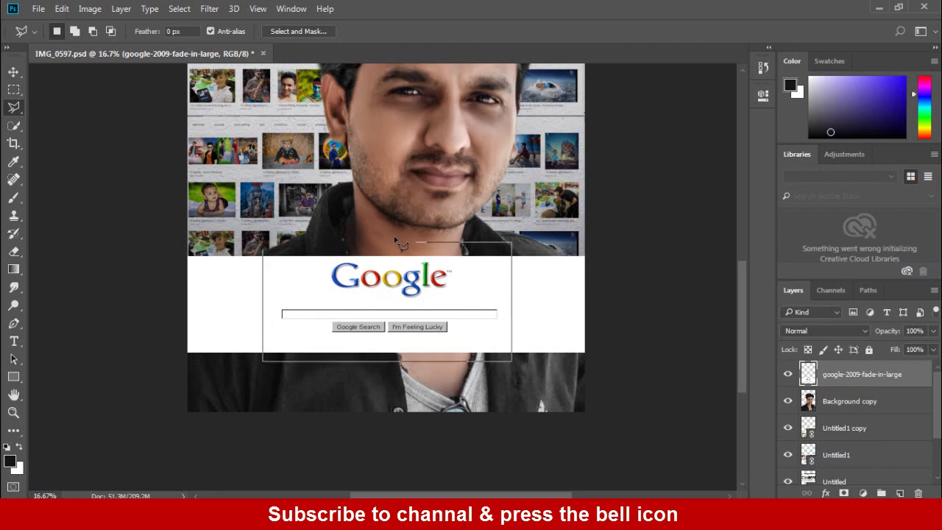
{"action": "left_click", "coordinate": [265, 253]}
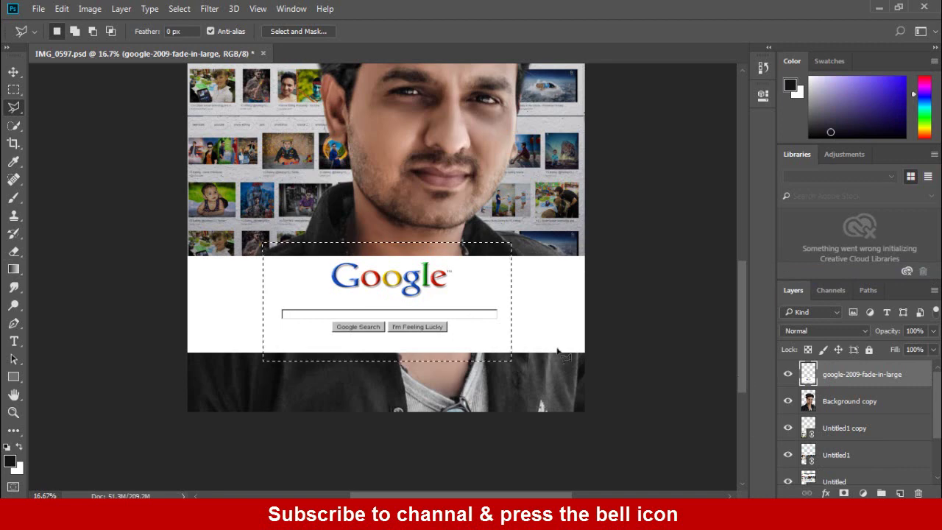
{"action": "left_click", "coordinate": [844, 493]}
{"action": "right_click", "coordinate": [826, 376]}
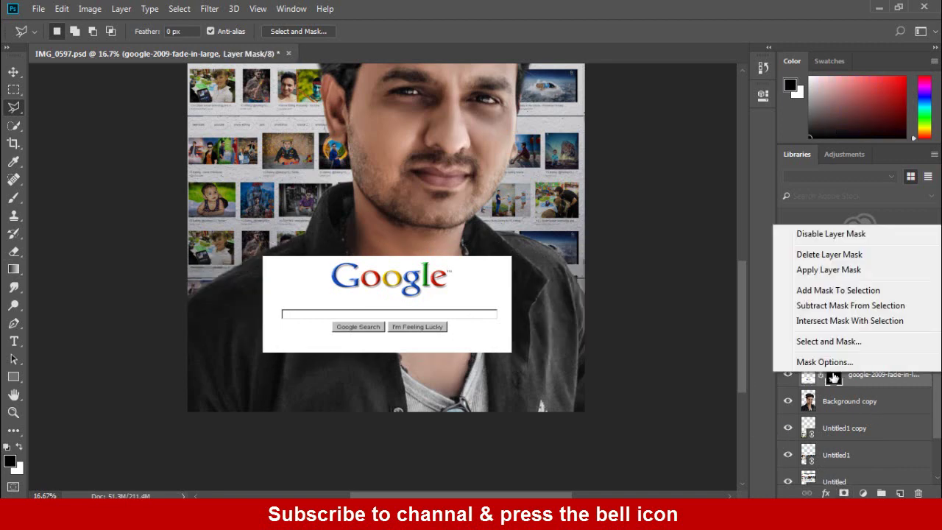
{"action": "left_click", "coordinate": [797, 270]}
{"action": "key", "text": "ctrl+0"}
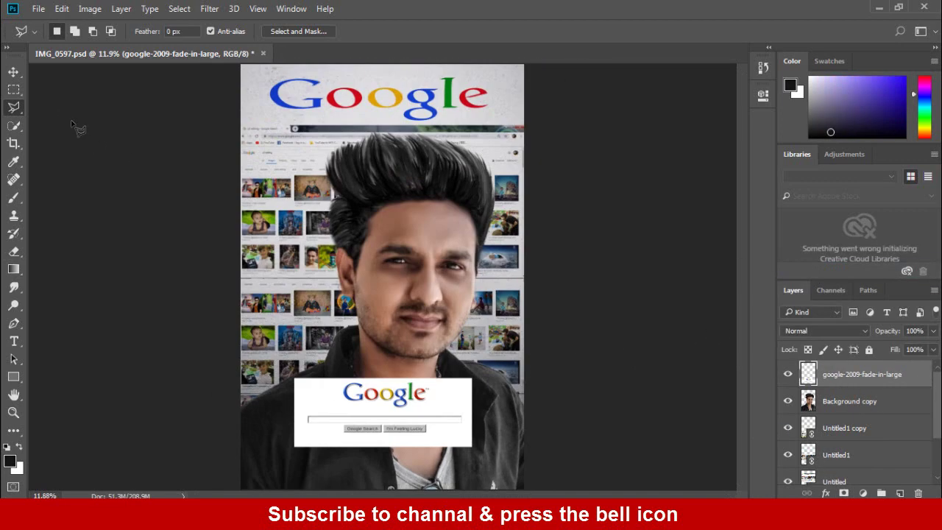
{"action": "left_click", "coordinate": [14, 72]}
{"action": "left_click_drag", "start_coordinate": [383, 392], "coordinate": [393, 395]}
Delete the Google logo area above the search field on the google-2009-fade-in-large layer and clear the selection
{"action": "key", "text": "ctrl+plus"}
{"action": "key", "text": "ctrl+plus"}
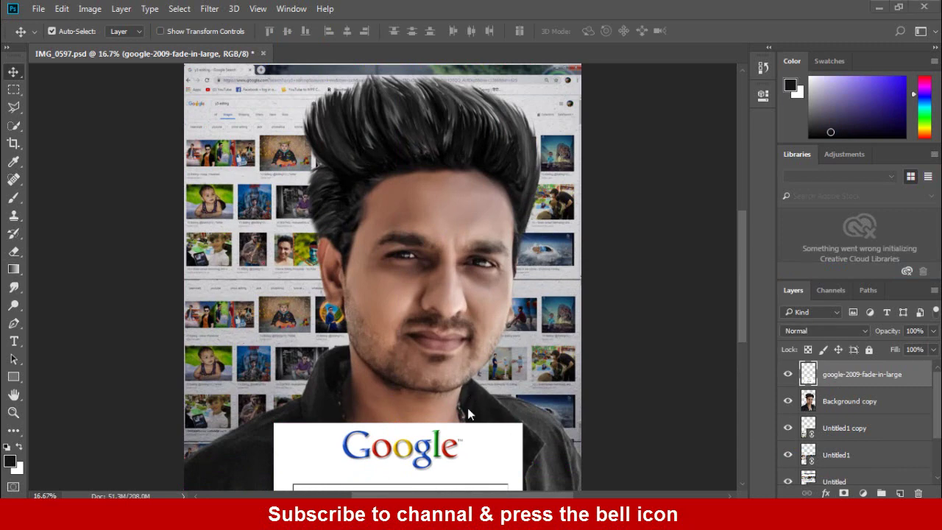
{"action": "left_click_drag", "start_coordinate": [461, 376], "coordinate": [460, 312]}
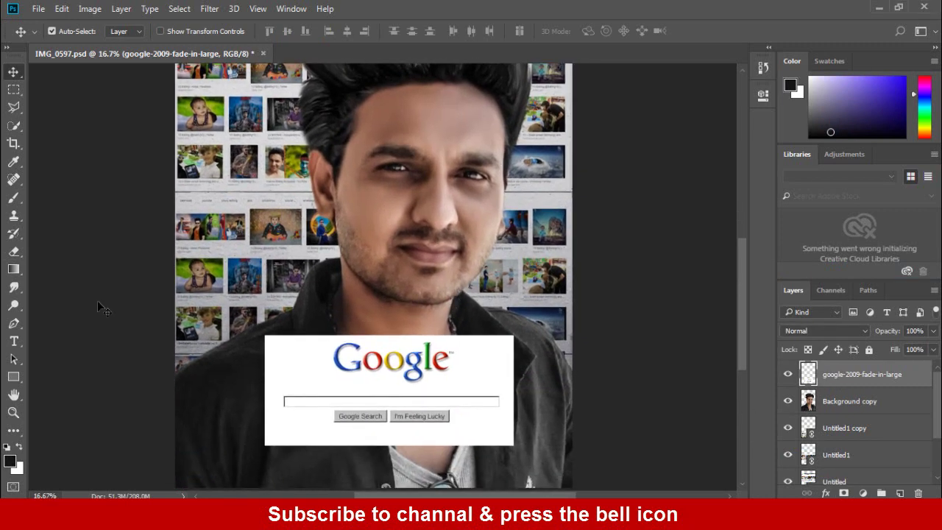
{"action": "key", "text": "l"}
{"action": "left_click", "coordinate": [256, 386]}
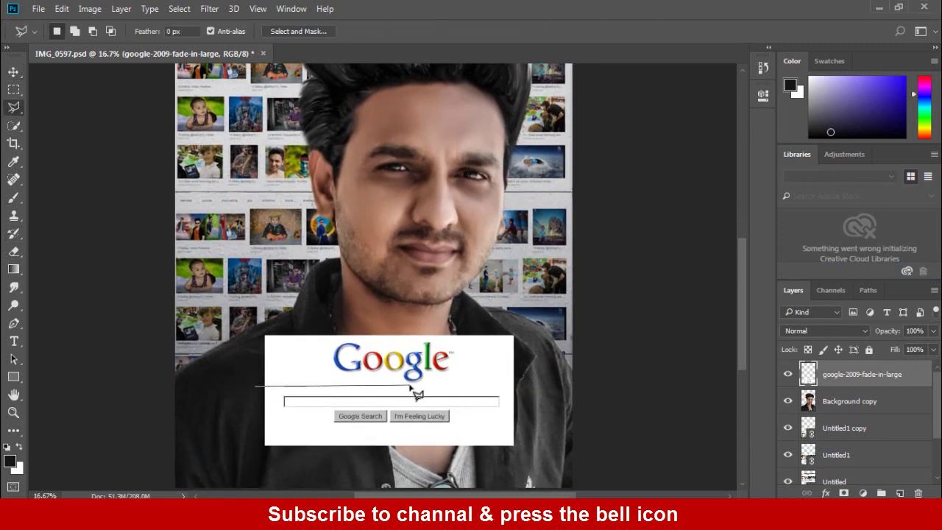
{"action": "left_click", "coordinate": [523, 306]}
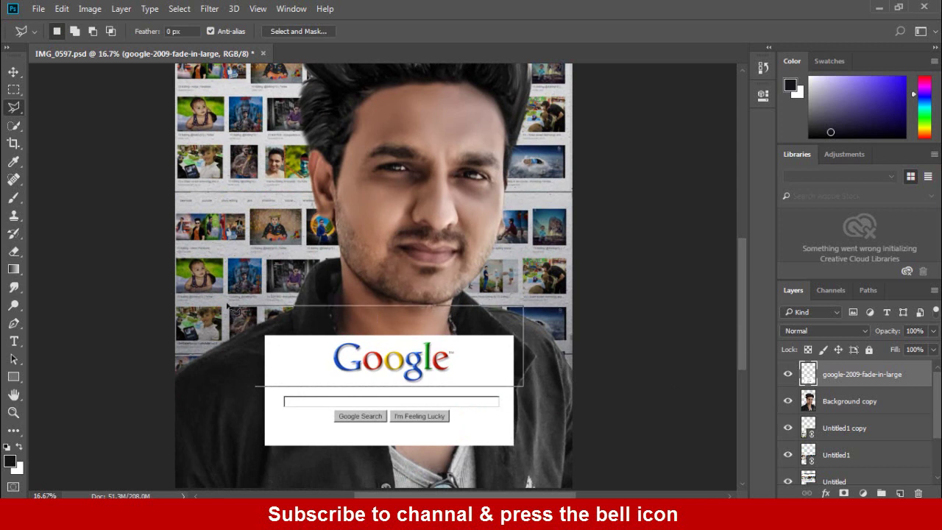
{"action": "left_click", "coordinate": [224, 306]}
{"action": "left_click", "coordinate": [257, 388]}
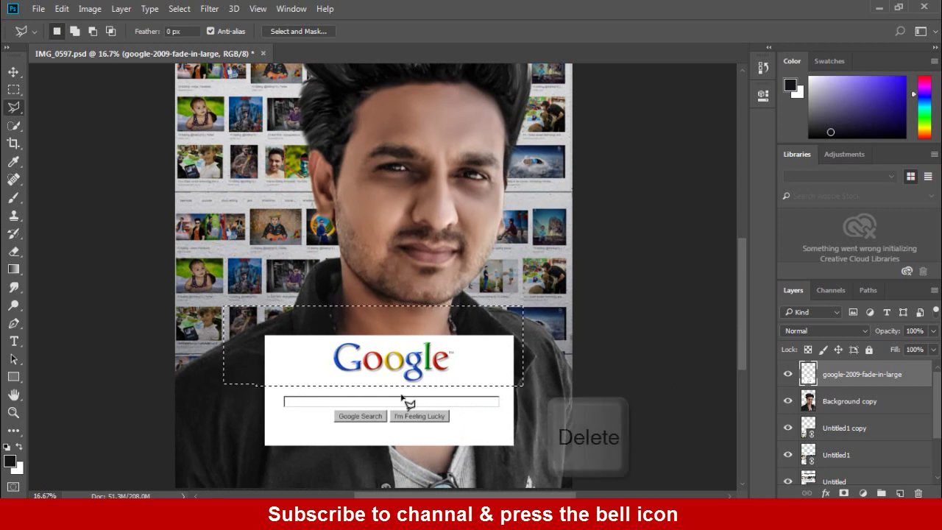
{"action": "key", "text": "Delete"}
{"action": "key", "text": "ctrl+d"}
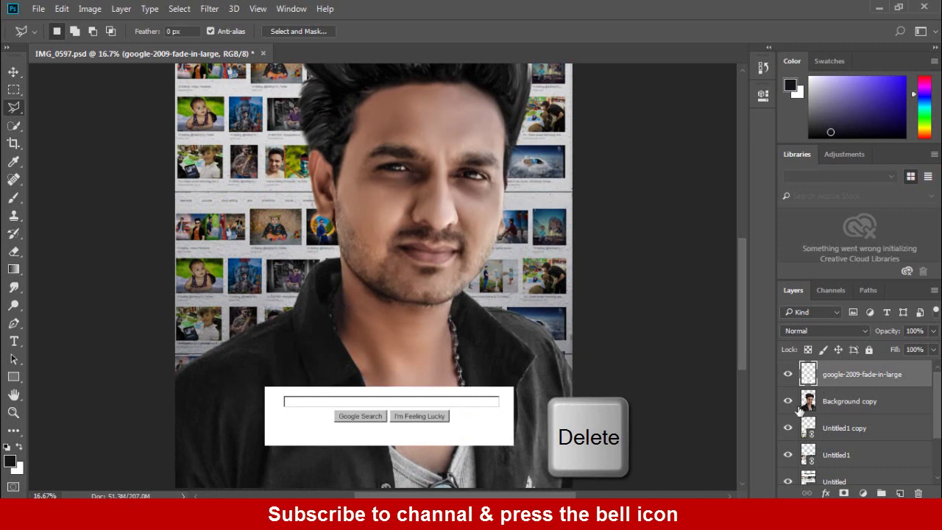
{"action": "key", "text": "ctrl+0"}
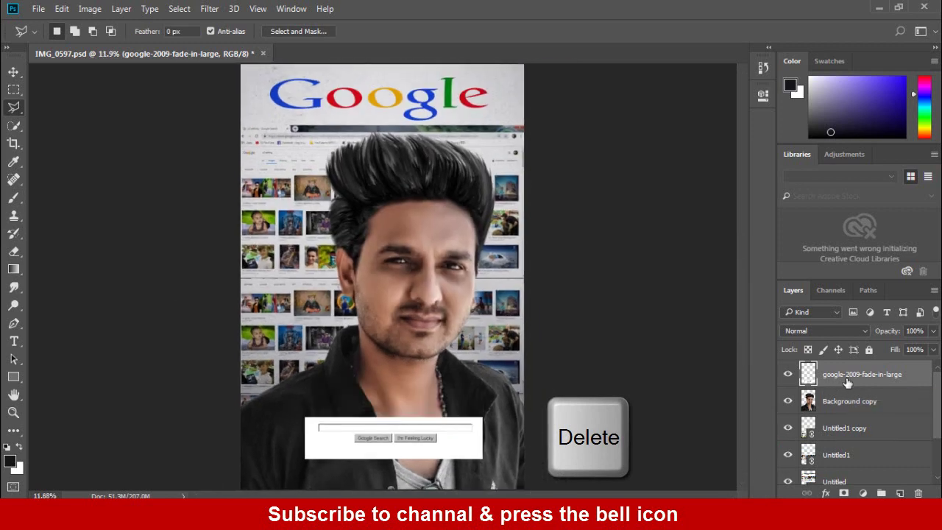
Enlarge the search-box panel to nearly the canvas width and centre it horizontally over the portrait's chest
{"action": "key", "text": "ctrl+t"}
{"action": "left_click_drag", "start_coordinate": [479, 455], "coordinate": [523, 472]}
{"action": "key", "text": "Return"}
{"action": "key", "text": "l"}
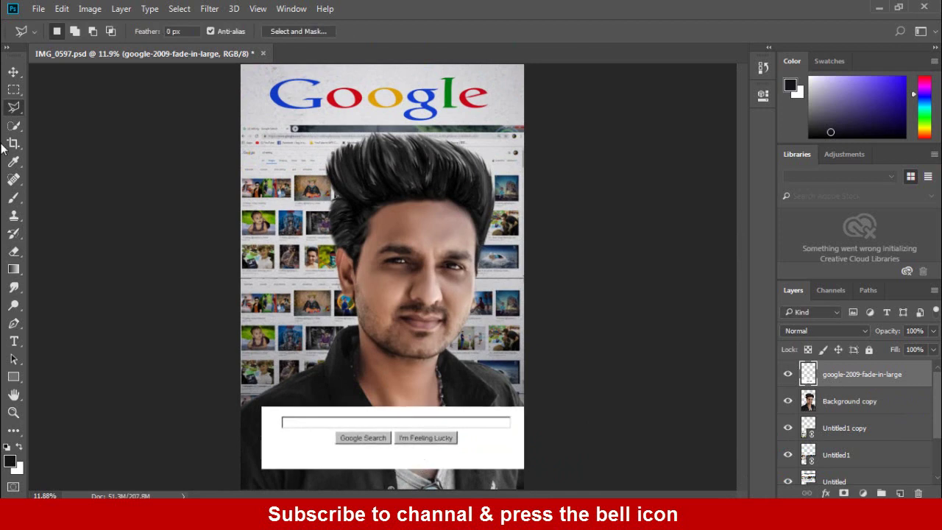
{"action": "left_click", "coordinate": [14, 72]}
{"action": "left_click_drag", "start_coordinate": [405, 424], "coordinate": [394, 425]}
Delete the blank white strip below the search buttons with a Polygonal Lasso selection and deselect
{"action": "left_click", "coordinate": [13, 107]}
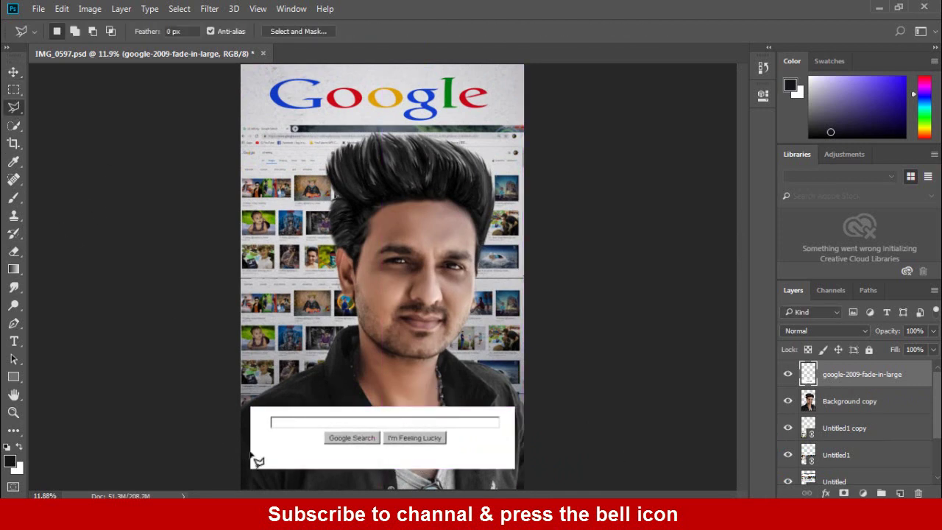
{"action": "left_click", "coordinate": [245, 451]}
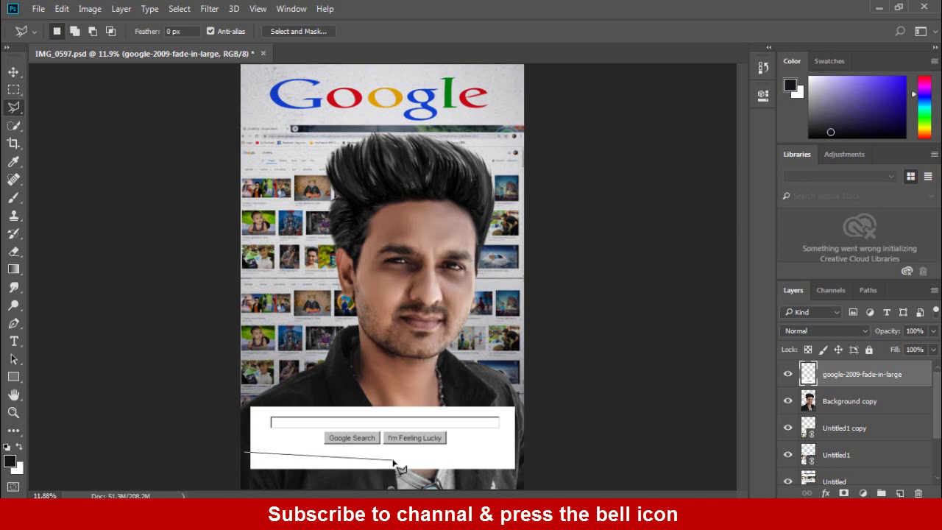
{"action": "left_click", "coordinate": [524, 452]}
{"action": "left_click", "coordinate": [523, 486]}
{"action": "left_click", "coordinate": [245, 483]}
{"action": "left_click", "coordinate": [245, 451]}
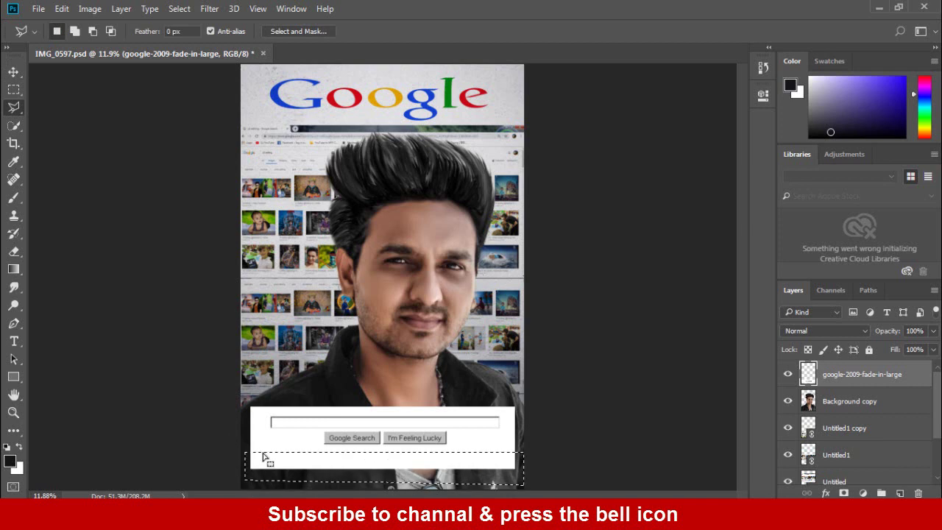
{"action": "key", "text": "Delete"}
{"action": "key", "text": "ctrl+d"}
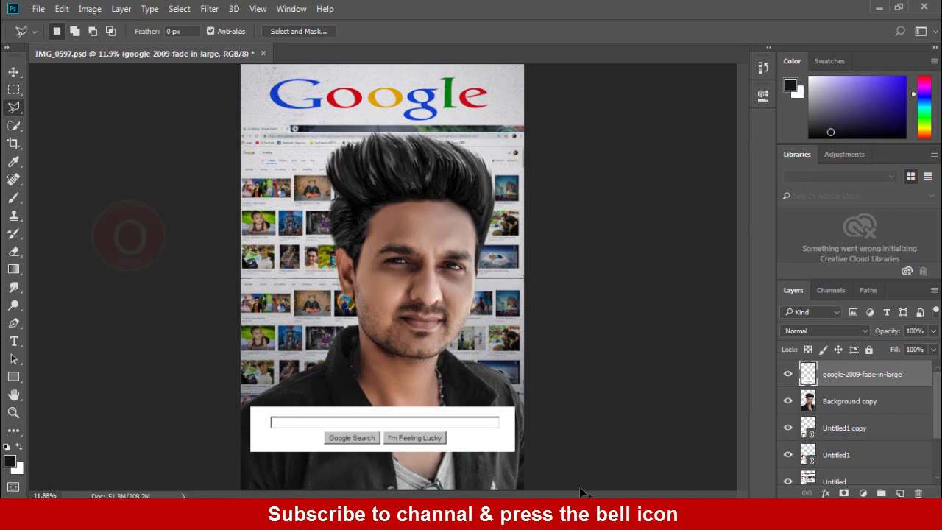
Shrink the search-box panel to about 82% width, shift it slightly down and right over the chest, and save the document
{"action": "key", "text": "ctrl+t"}
{"action": "left_click_drag", "start_coordinate": [514, 452], "coordinate": [490, 447]}
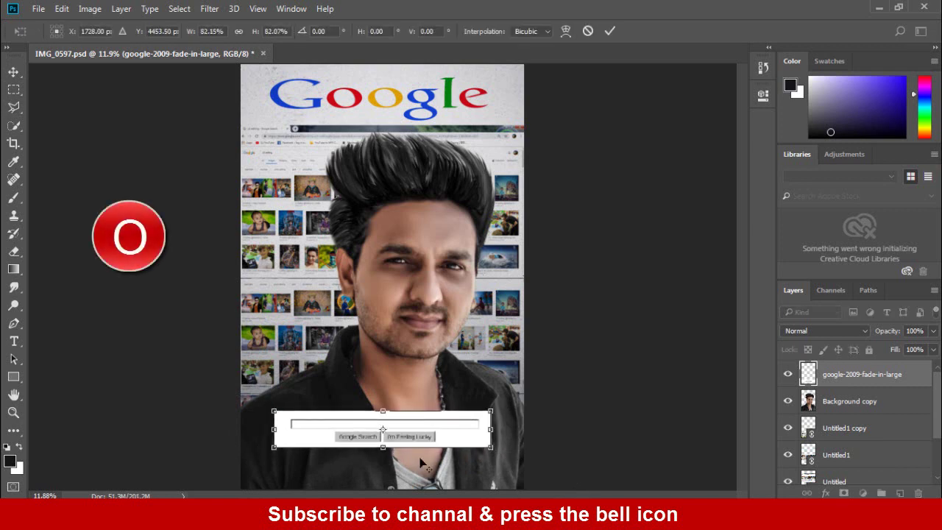
{"action": "mouse_move", "coordinate": [383, 448]}
{"action": "left_mouse_down"}
{"action": "mouse_move", "coordinate": [383, 457]}
{"action": "mouse_move", "coordinate": [403, 433]}
{"action": "left_mouse_up"}
{"action": "key", "text": "Return"}
{"action": "key", "text": "l"}
{"action": "key", "text": "v"}
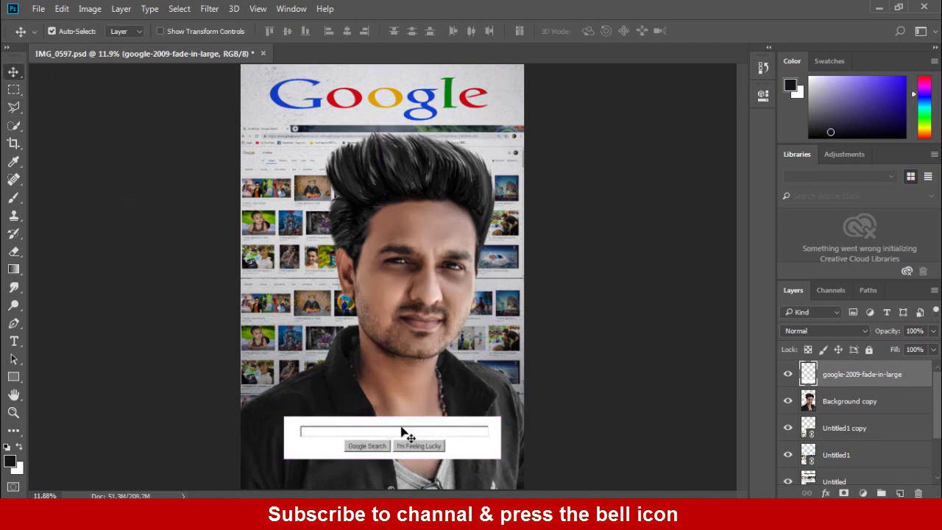
{"action": "key", "text": "ctrl+s"}
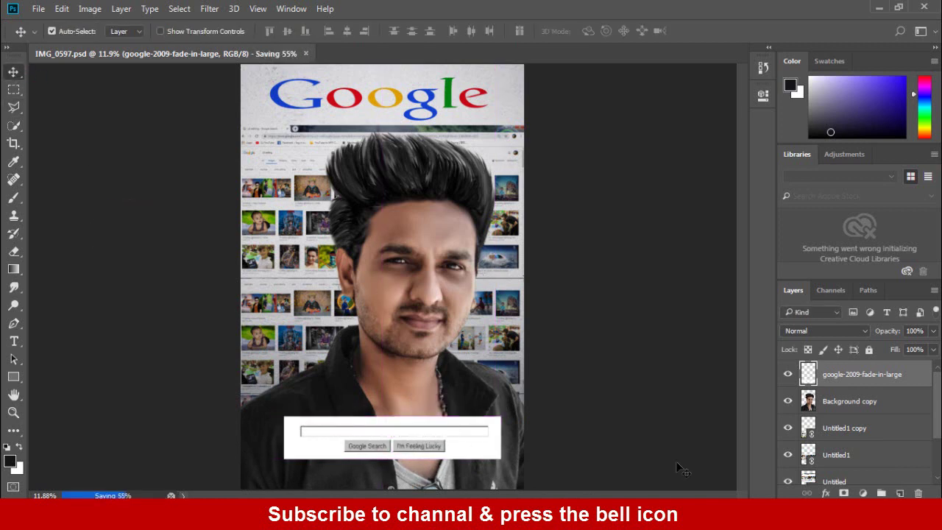
Add the text "Y3 Editing" inside the search field in black Myriad Pro Regular at 12 pt
{"action": "key", "text": "t"}
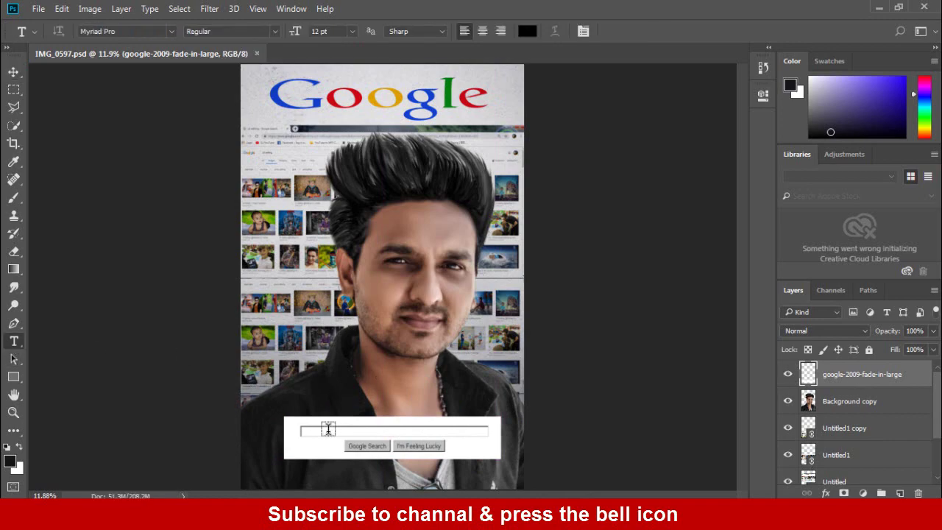
{"action": "key", "text": "ctrl+plus"}
{"action": "key", "text": "ctrl+plus"}
{"action": "key", "text": "ctrl+plus"}
{"action": "key", "text": "ctrl+plus"}
{"action": "key", "text": "ctrl+plus"}
{"action": "left_click_drag", "start_coordinate": [317, 387], "coordinate": [354, 81]}
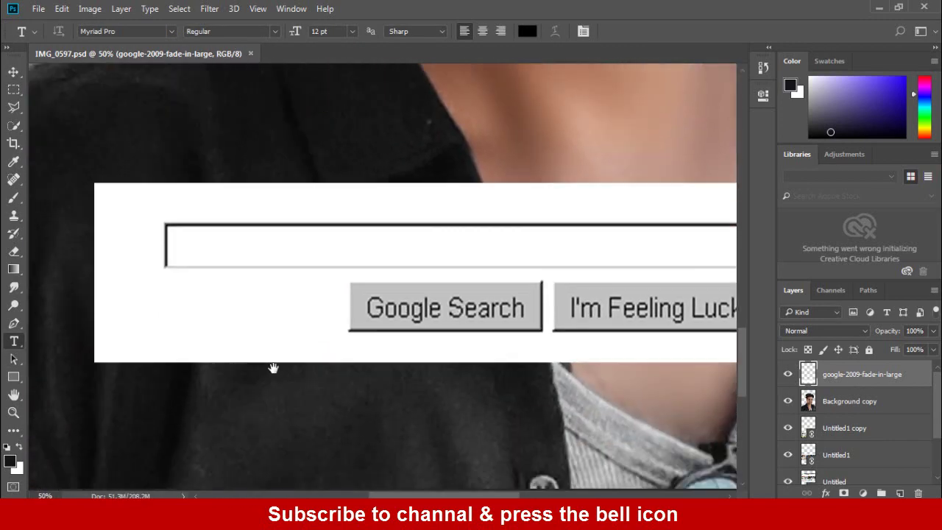
{"action": "left_click_drag", "start_coordinate": [273, 369], "coordinate": [258, 373]}
{"action": "left_click", "coordinate": [237, 252]}
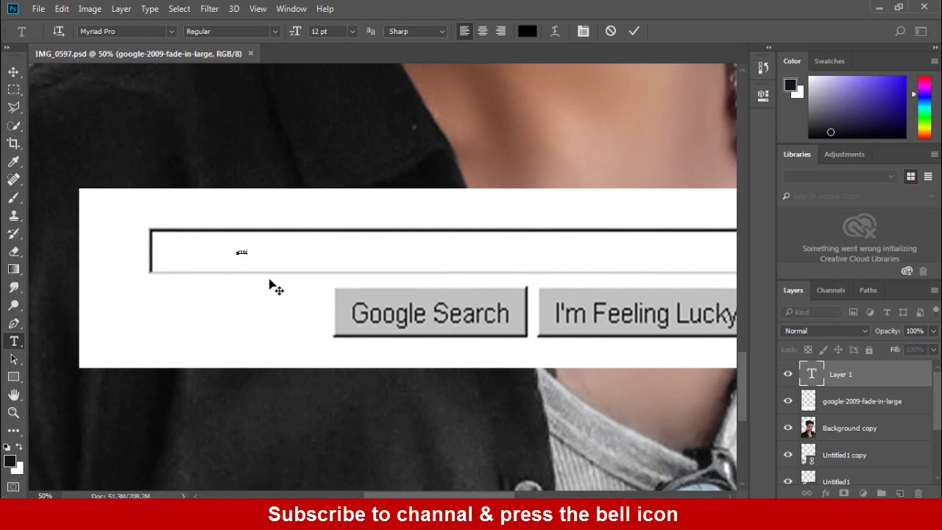
{"action": "key", "text": "ctrl+Return"}
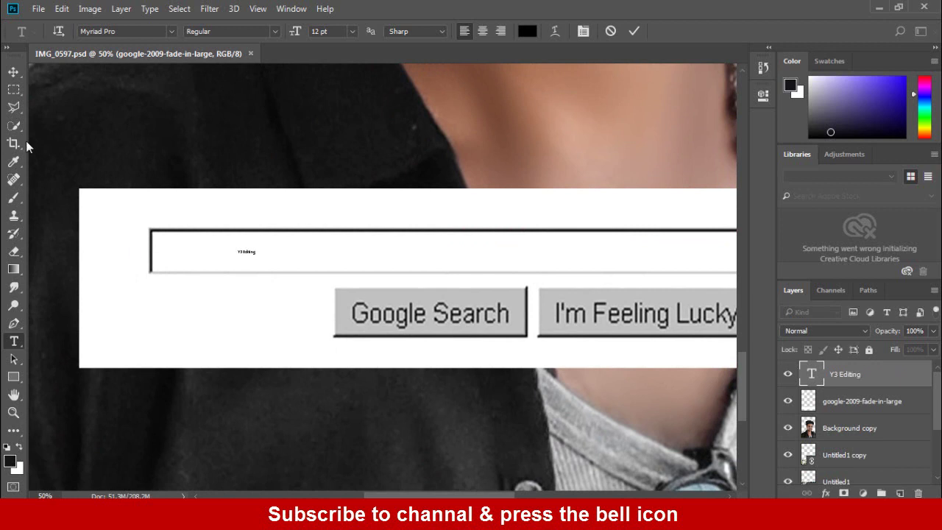
Scale the "Y3 Editing" text to about 847% to fit the search field's height, duplicate its layer and save the document
{"action": "key", "text": "ctrl+t"}
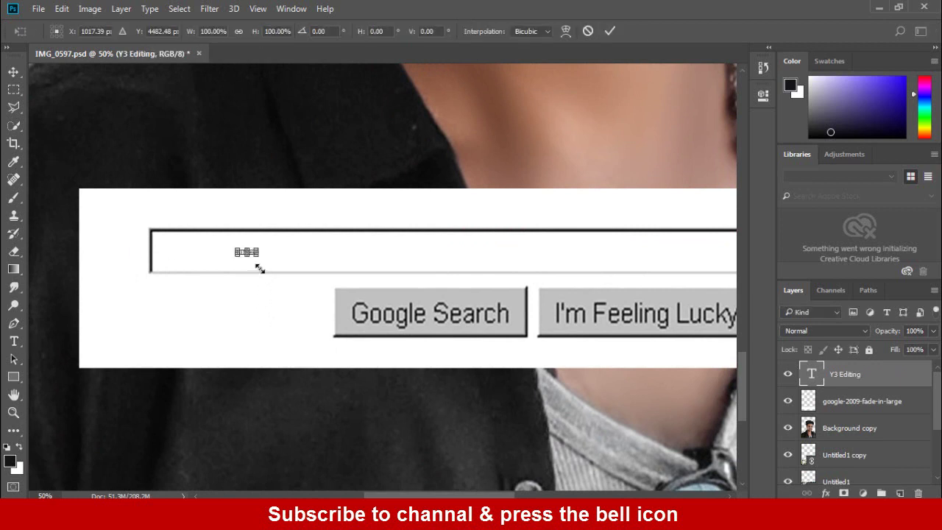
{"action": "left_click_drag", "start_coordinate": [259, 268], "coordinate": [312, 277]}
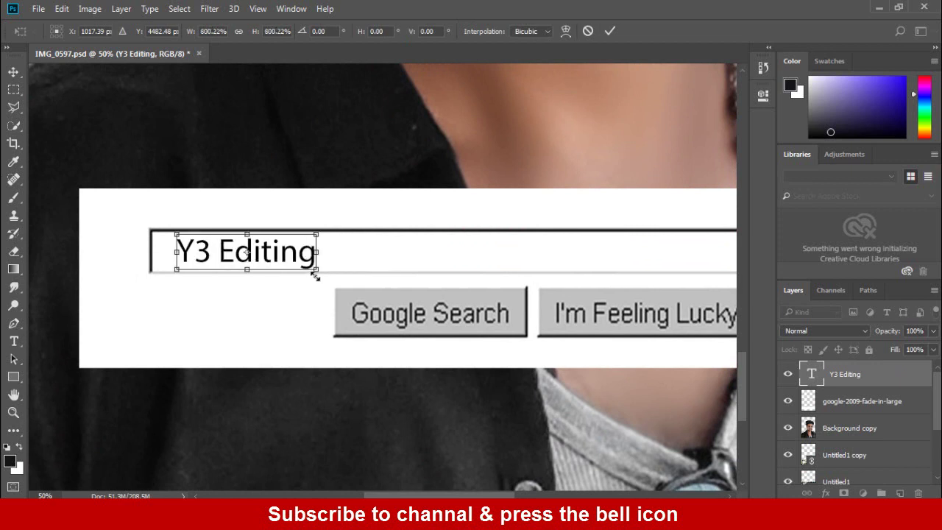
{"action": "left_click_drag", "start_coordinate": [316, 272], "coordinate": [324, 275]}
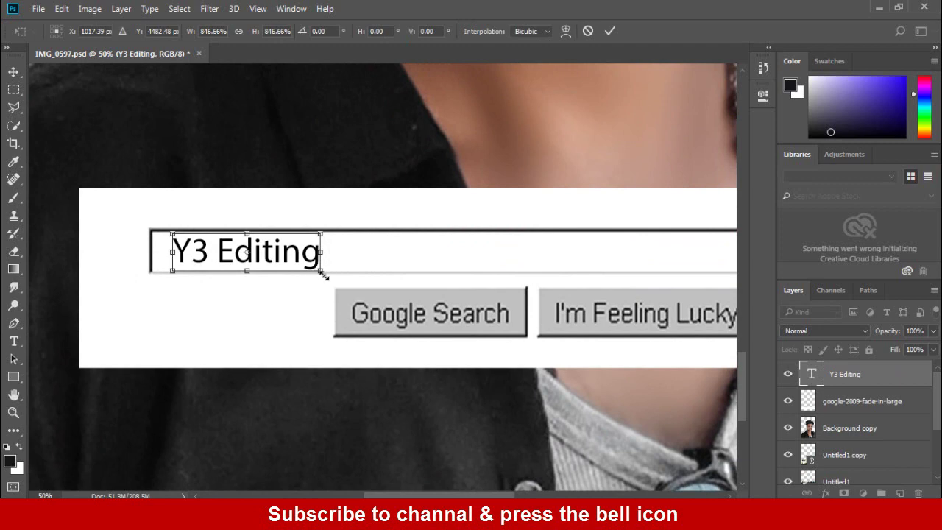
{"action": "key", "text": "Return"}
{"action": "key", "text": "ctrl+0"}
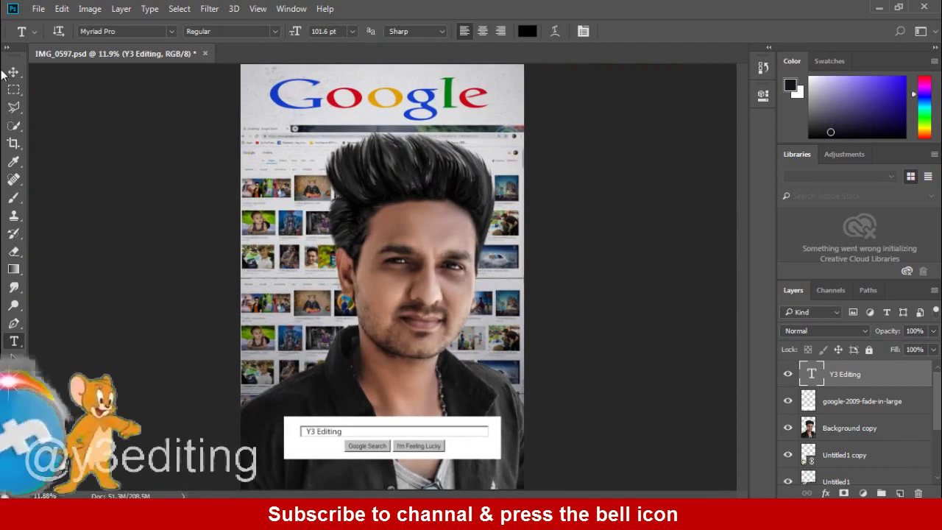
{"action": "key", "text": "ctrl+j"}
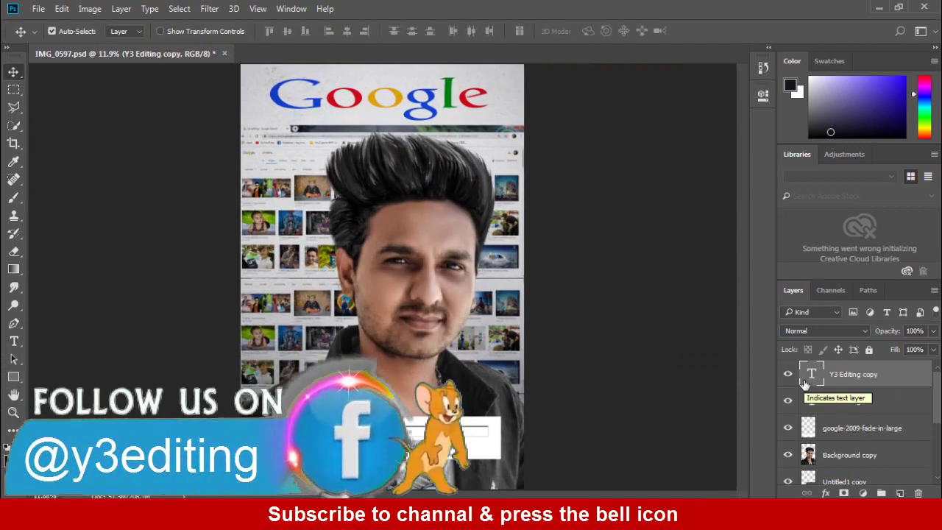
{"action": "key", "text": "ctrl+s"}
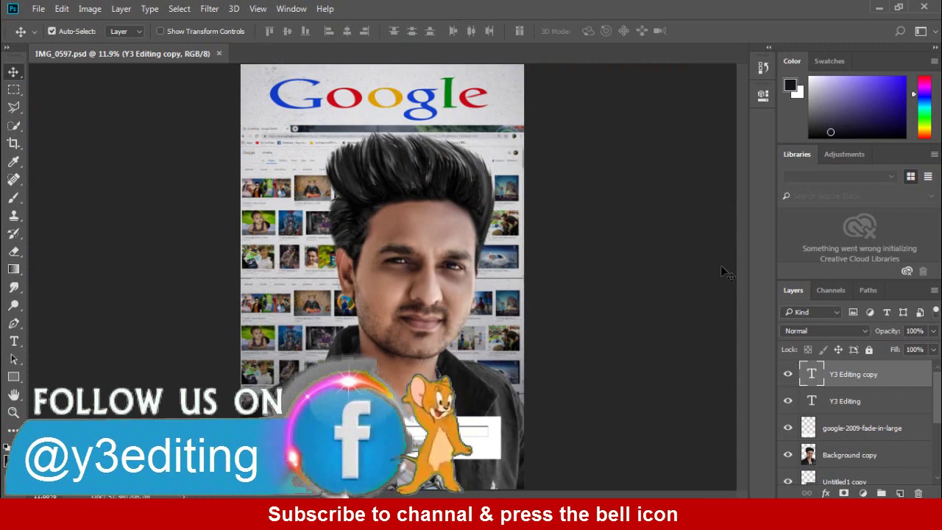
Duplicate the cut-out portrait layer "Background copy"
{"action": "scroll", "coordinate": [888, 465], "scroll_direction": "down", "scroll_amount": 1}
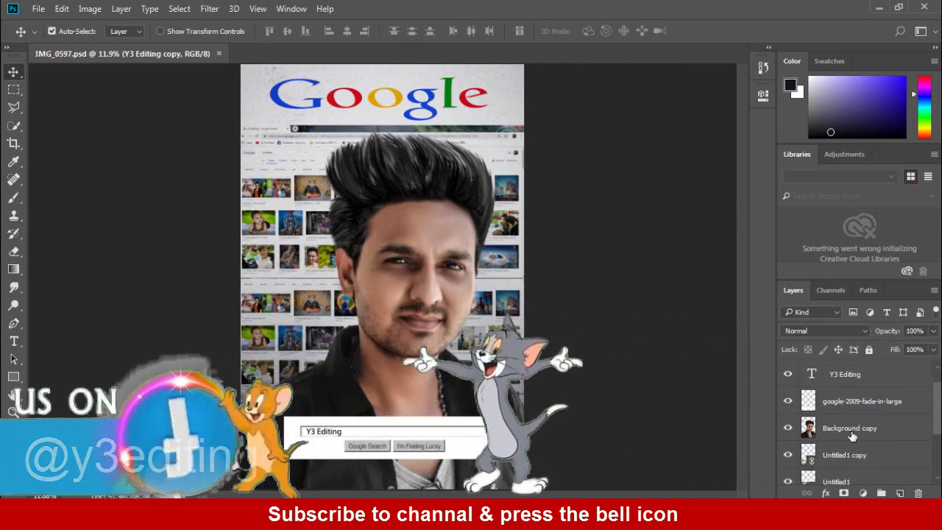
{"action": "left_click", "coordinate": [853, 436]}
{"action": "key", "text": "ctrl+j"}
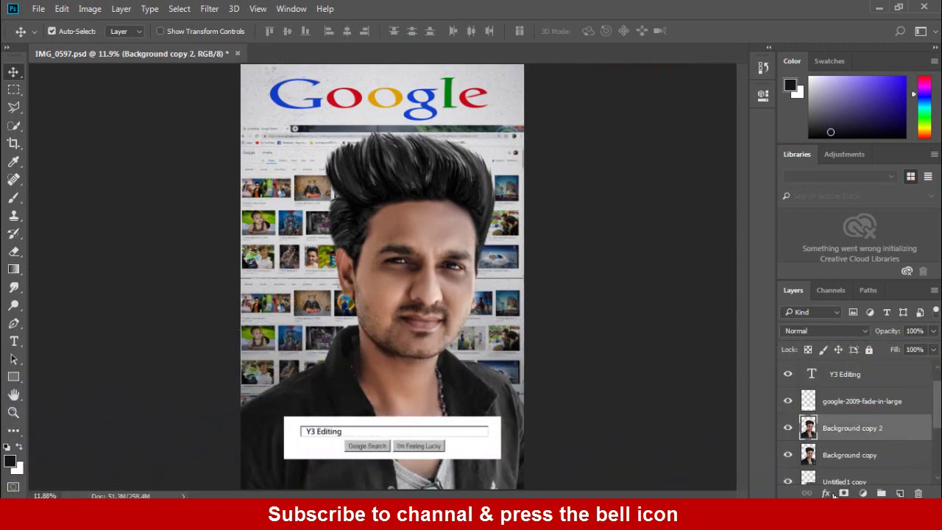
Turn the lower portrait copy into a black silhouette by reducing its lightness with Hue/Saturation
{"action": "left_click", "coordinate": [836, 458]}
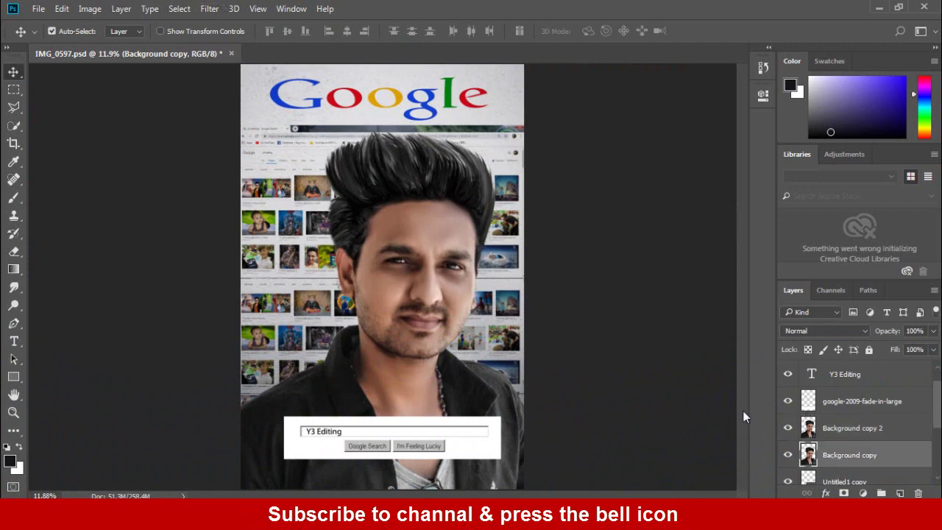
{"action": "left_click", "coordinate": [90, 9]}
{"action": "mouse_move", "coordinate": [151, 46]}
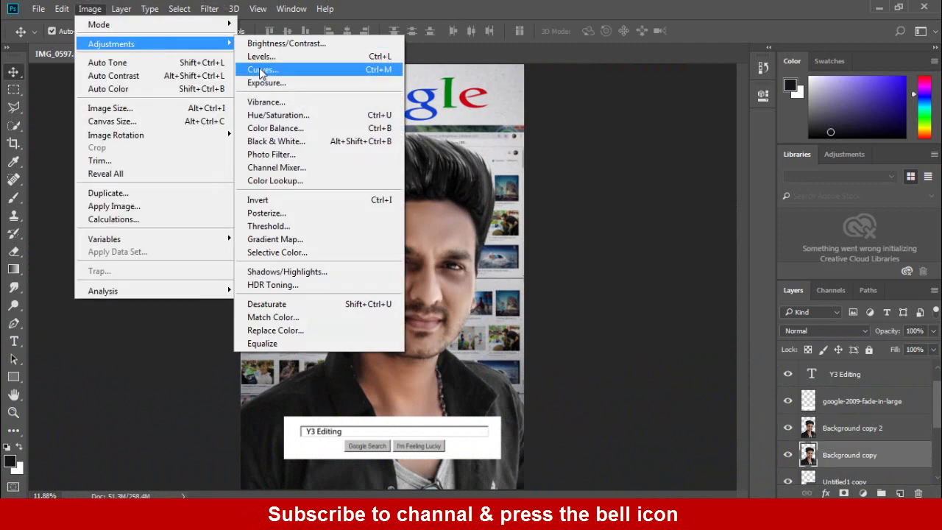
{"action": "left_click", "coordinate": [281, 116]}
{"action": "left_click_drag", "start_coordinate": [677, 226], "coordinate": [587, 230]}
{"action": "left_click", "coordinate": [829, 96]}
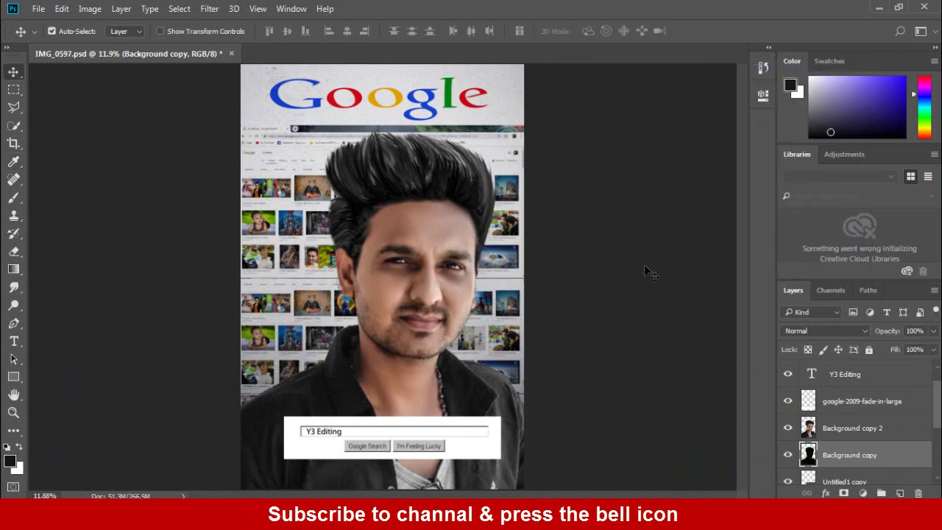
Enlarge the black silhouette proportionally and shift it slightly left and up so it surrounds the head as a dark outline
{"action": "key", "text": "ctrl+t"}
{"action": "key", "text": "ctrl+minus"}
{"action": "key", "text": "ctrl+minus"}
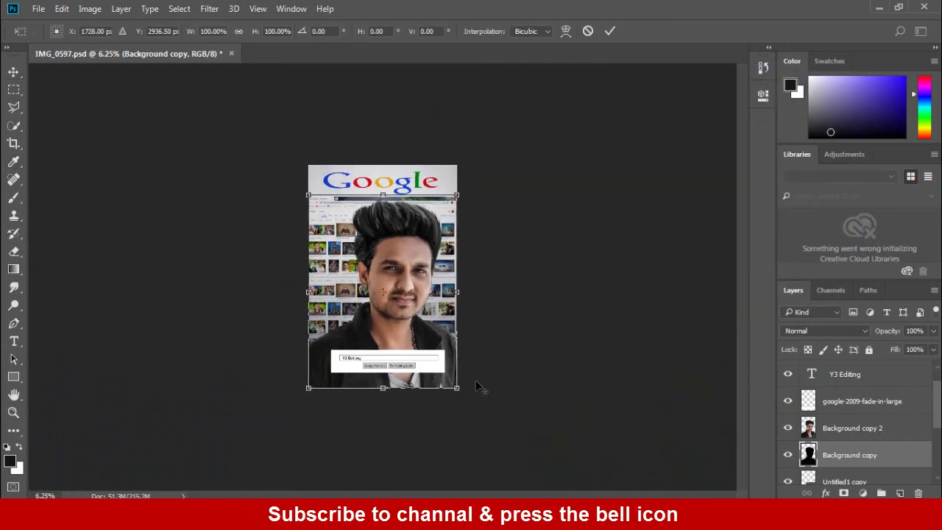
{"action": "left_click_drag", "start_coordinate": [459, 388], "coordinate": [477, 415]}
{"action": "left_click_drag", "start_coordinate": [423, 268], "coordinate": [414, 265]}
{"action": "key", "text": "Return"}
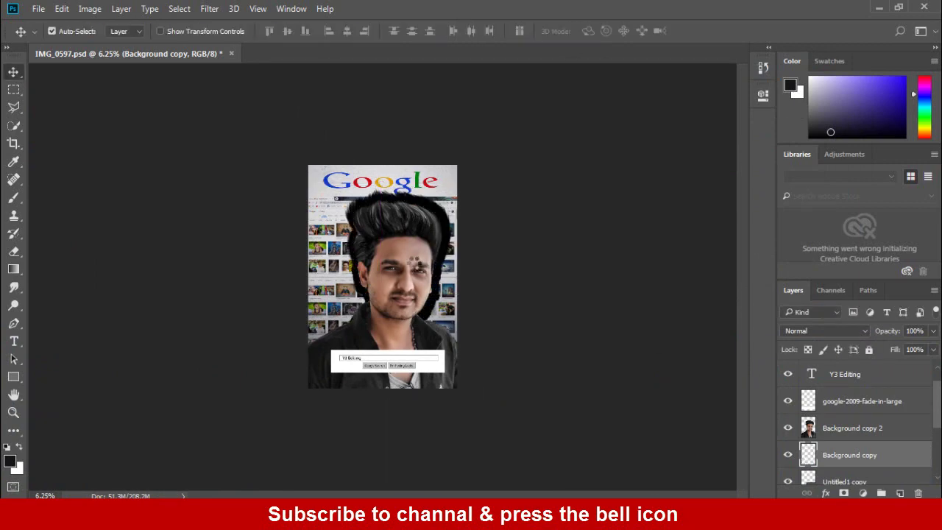
Blur the black silhouette with a 124.4-pixel Gaussian Blur and reduce its layer opacity to 67%
{"action": "key", "text": "ctrl+0"}
{"action": "left_click", "coordinate": [209, 8]}
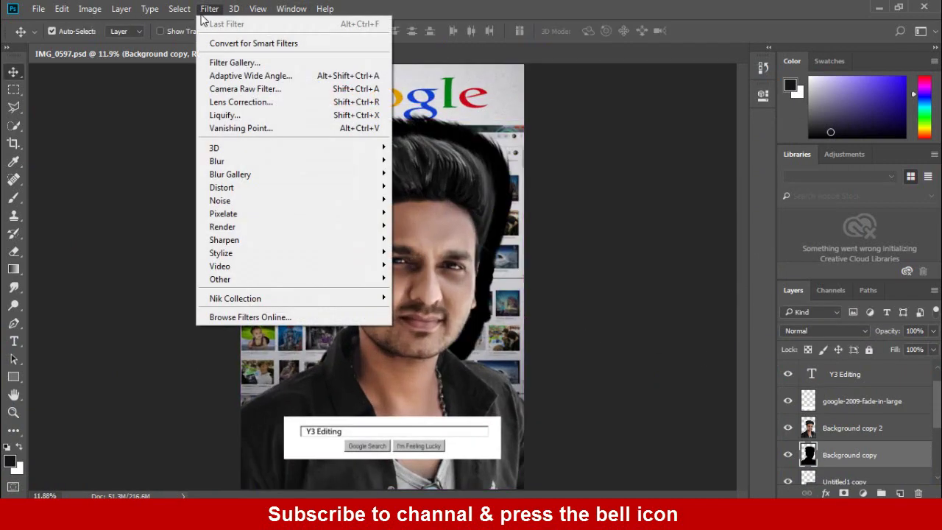
{"action": "mouse_move", "coordinate": [221, 155]}
{"action": "left_click", "coordinate": [434, 213]}
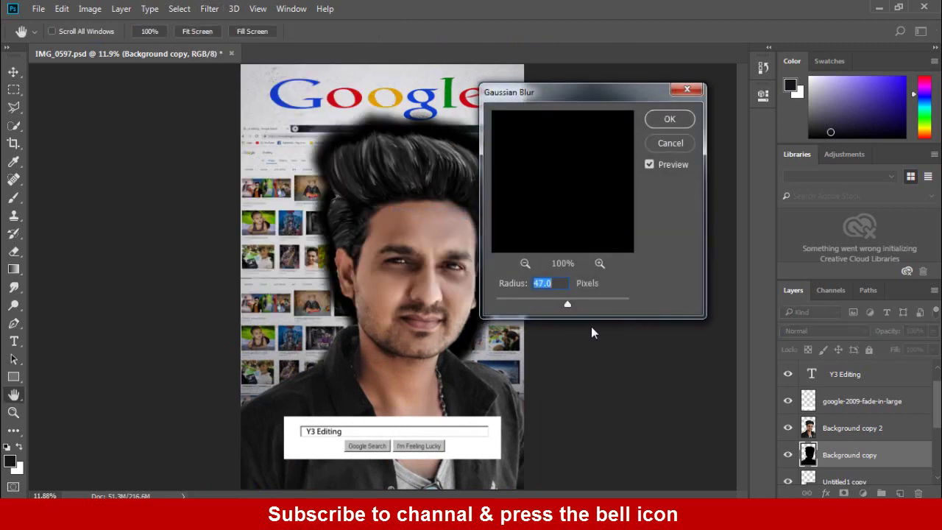
{"action": "left_click_drag", "start_coordinate": [568, 301], "coordinate": [588, 303]}
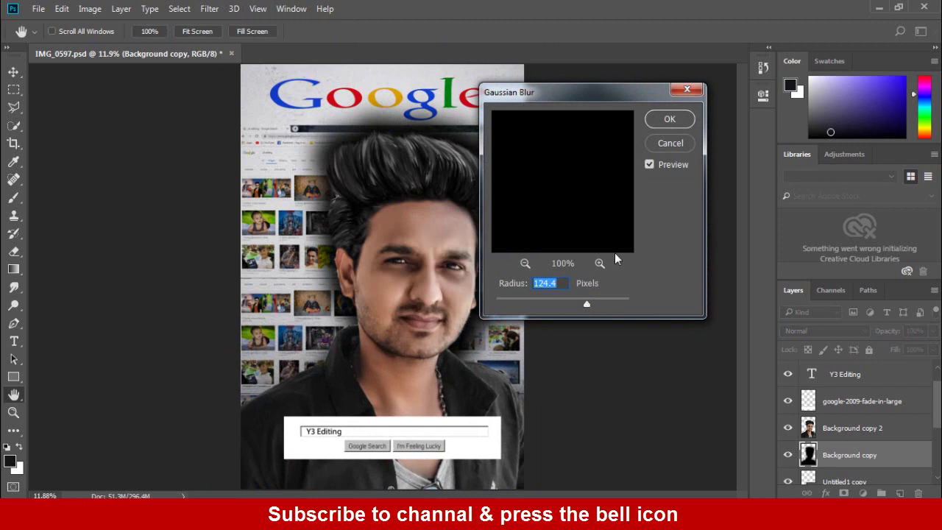
{"action": "left_click", "coordinate": [670, 120]}
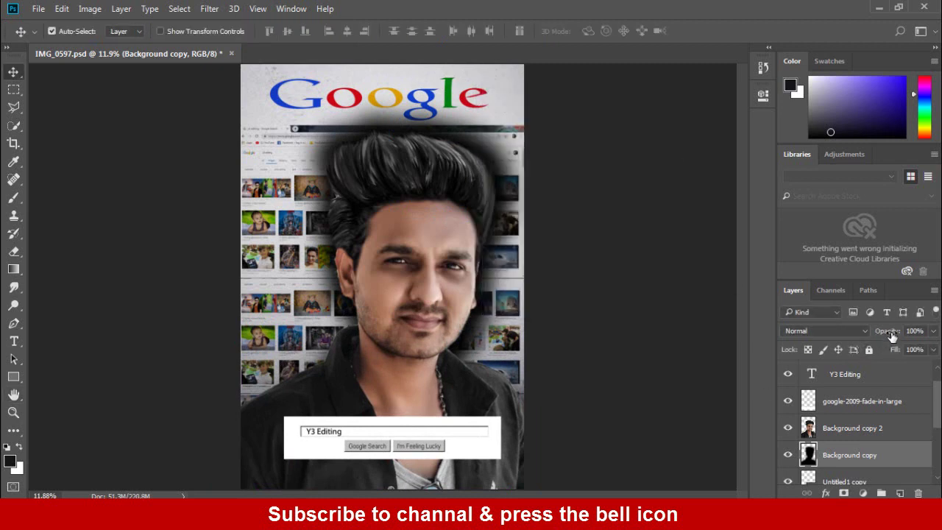
{"action": "left_click_drag", "start_coordinate": [892, 335], "coordinate": [888, 335]}
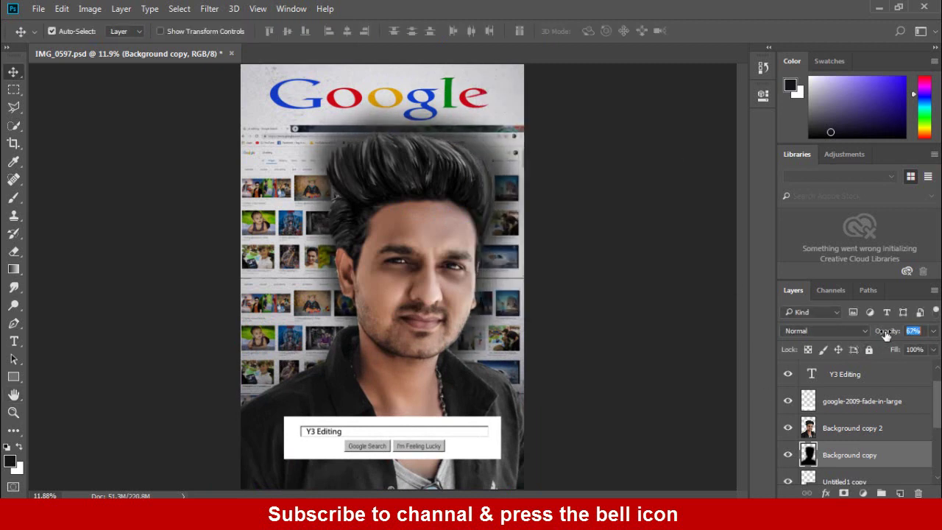
Soften the shadow above and beside the hair with a size 600 Eraser at 65% opacity, set the layer opacity to 61% and save
{"action": "left_click", "coordinate": [13, 251]}
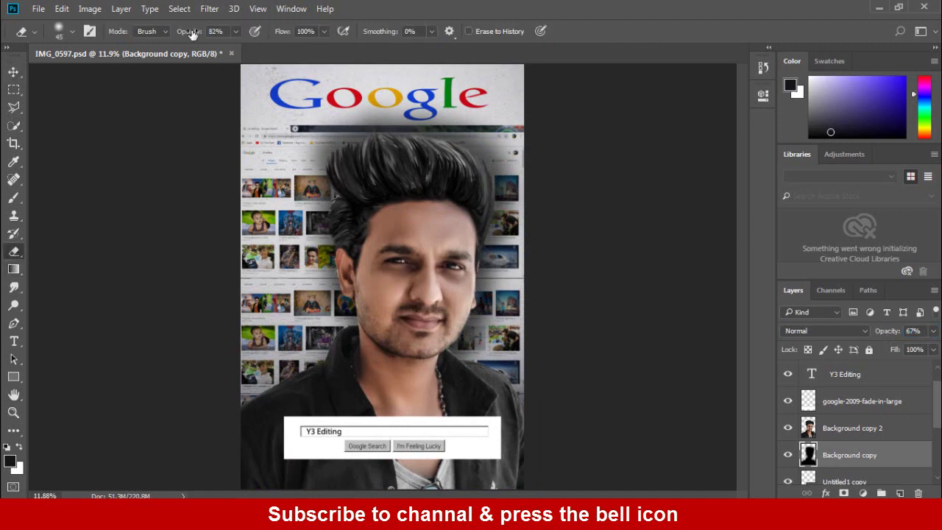
{"action": "key", "text": "bracketright"}
{"action": "key", "text": "bracketright"}
{"action": "key", "text": "bracketright"}
{"action": "key", "text": "bracketright"}
{"action": "key", "text": "bracketright"}
{"action": "key", "text": "bracketright"}
{"action": "key", "text": "bracketright"}
{"action": "key", "text": "bracketright"}
{"action": "key", "text": "bracketright"}
{"action": "key", "text": "bracketright"}
{"action": "key", "text": "bracketright"}
{"action": "key", "text": "bracketright"}
{"action": "mouse_move", "coordinate": [329, 110]}
{"action": "left_mouse_down"}
{"action": "mouse_move", "coordinate": [477, 106]}
{"action": "mouse_move", "coordinate": [407, 88]}
{"action": "mouse_move", "coordinate": [305, 131]}
{"action": "mouse_move", "coordinate": [296, 178]}
{"action": "mouse_move", "coordinate": [300, 146]}
{"action": "mouse_move", "coordinate": [439, 112]}
{"action": "mouse_move", "coordinate": [408, 98]}
{"action": "mouse_move", "coordinate": [364, 109]}
{"action": "mouse_move", "coordinate": [472, 115]}
{"action": "mouse_move", "coordinate": [519, 141]}
{"action": "mouse_move", "coordinate": [531, 218]}
{"action": "mouse_move", "coordinate": [526, 209]}
{"action": "mouse_move", "coordinate": [503, 285]}
{"action": "mouse_move", "coordinate": [509, 314]}
{"action": "mouse_move", "coordinate": [479, 367]}
{"action": "mouse_move", "coordinate": [505, 383]}
{"action": "mouse_move", "coordinate": [246, 359]}
{"action": "mouse_move", "coordinate": [292, 331]}
{"action": "mouse_move", "coordinate": [304, 302]}
{"action": "mouse_move", "coordinate": [293, 195]}
{"action": "mouse_move", "coordinate": [309, 153]}
{"action": "mouse_move", "coordinate": [400, 95]}
{"action": "mouse_move", "coordinate": [463, 112]}
{"action": "mouse_move", "coordinate": [515, 165]}
{"action": "left_mouse_up"}
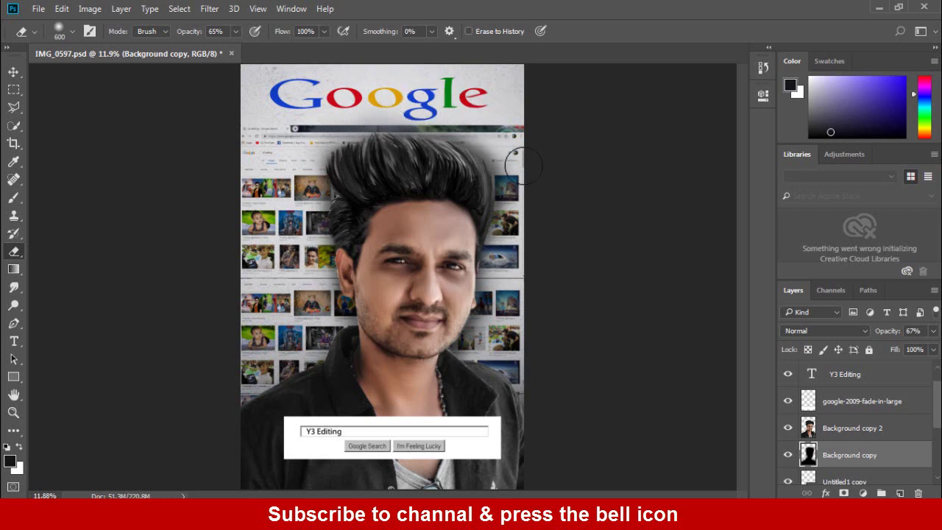
{"action": "left_click_drag", "start_coordinate": [893, 336], "coordinate": [884, 332]}
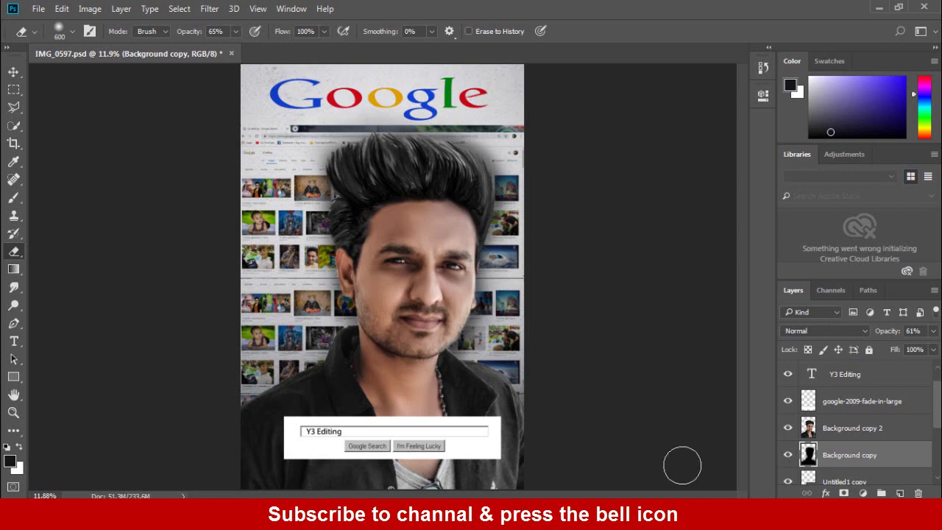
{"action": "key", "text": "ctrl+s"}
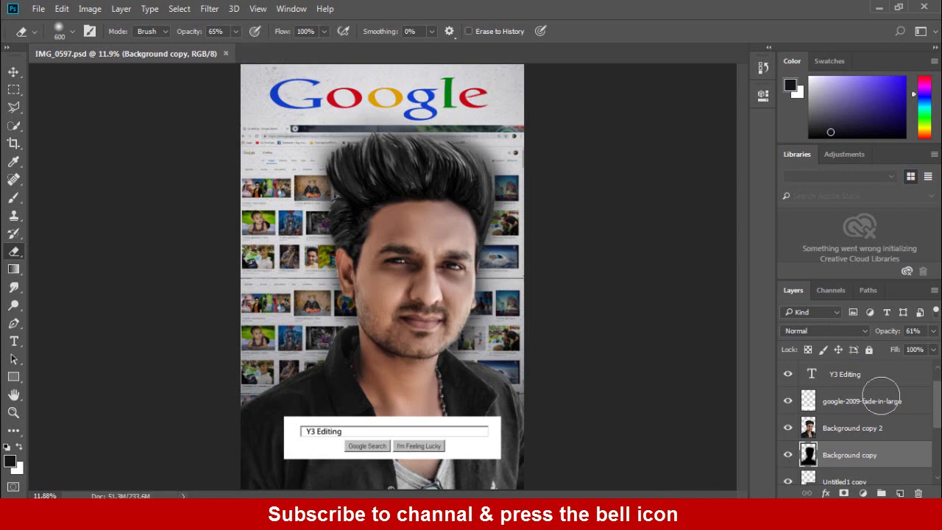
Stamp all visible layers into a new merged layer above the topmost text layer and save the document
{"action": "left_click", "coordinate": [877, 375]}
{"action": "key", "text": "ctrl+j"}
{"action": "key", "text": "ctrl+shift+alt+e"}
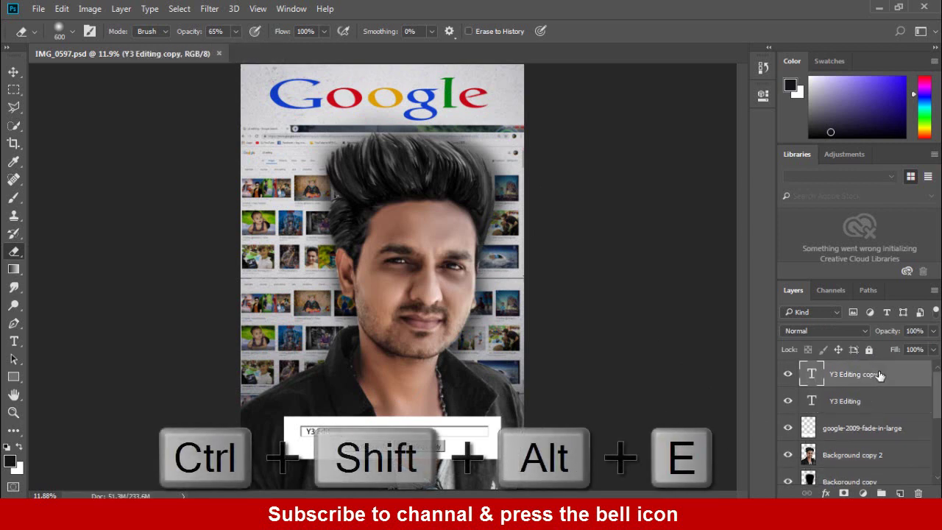
{"action": "key", "text": "ctrl+s"}
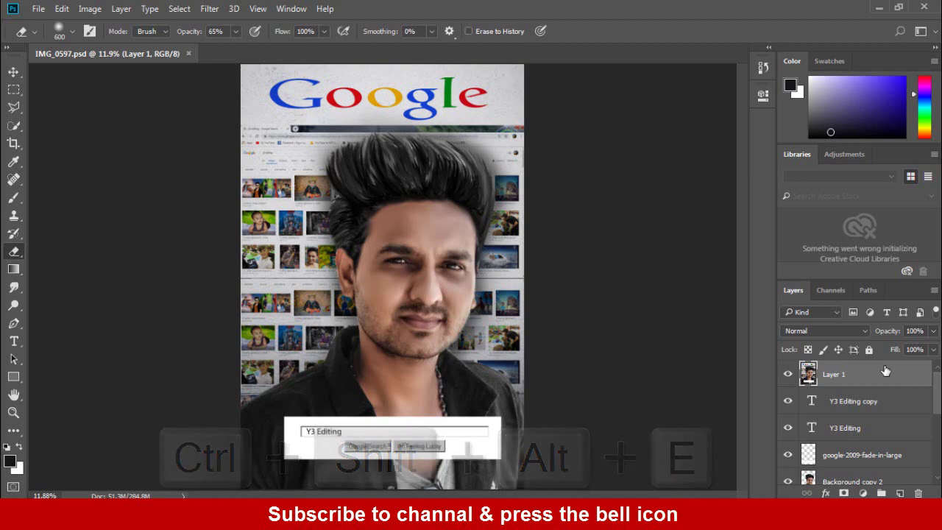
Flatten the whole layer stack into a single background and save the document
{"action": "right_click", "coordinate": [887, 372]}
{"action": "left_click", "coordinate": [699, 494]}
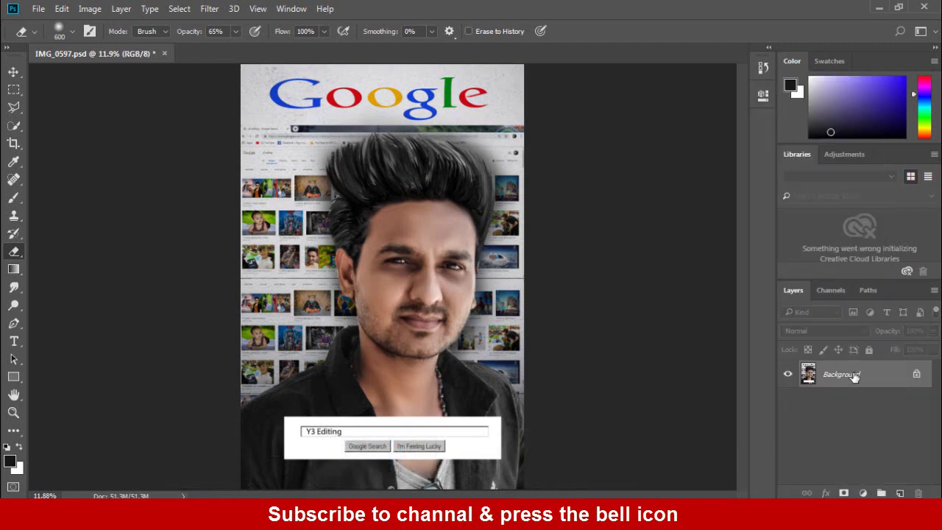
{"action": "key", "text": "ctrl+s"}
Place the LOGO file from the D: drive as a linked image
{"action": "left_click", "coordinate": [38, 9]}
{"action": "left_click", "coordinate": [62, 266]}
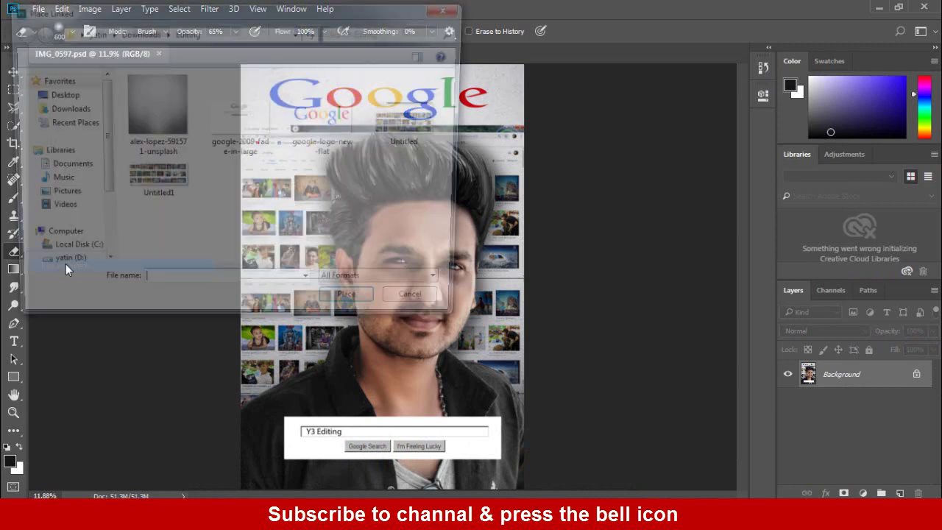
{"action": "left_click", "coordinate": [58, 204]}
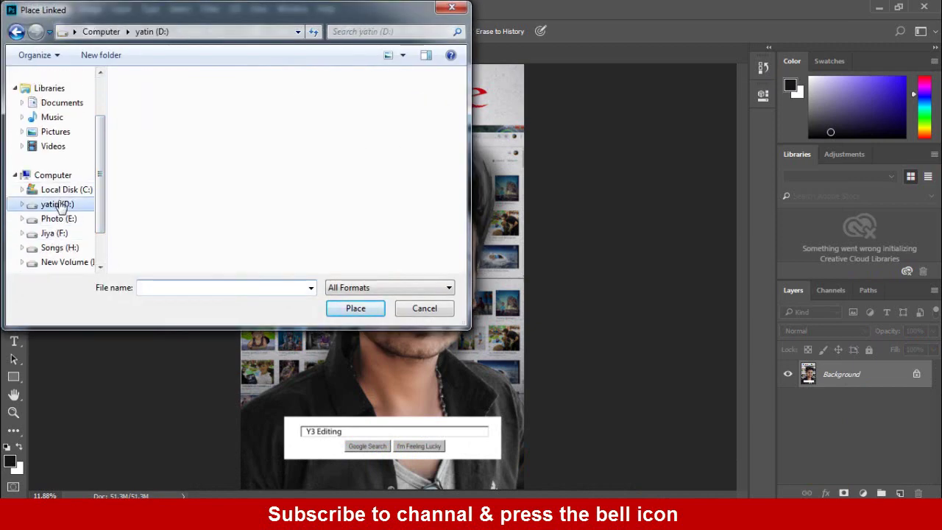
{"action": "left_click", "coordinate": [413, 110]}
{"action": "left_click", "coordinate": [356, 308]}
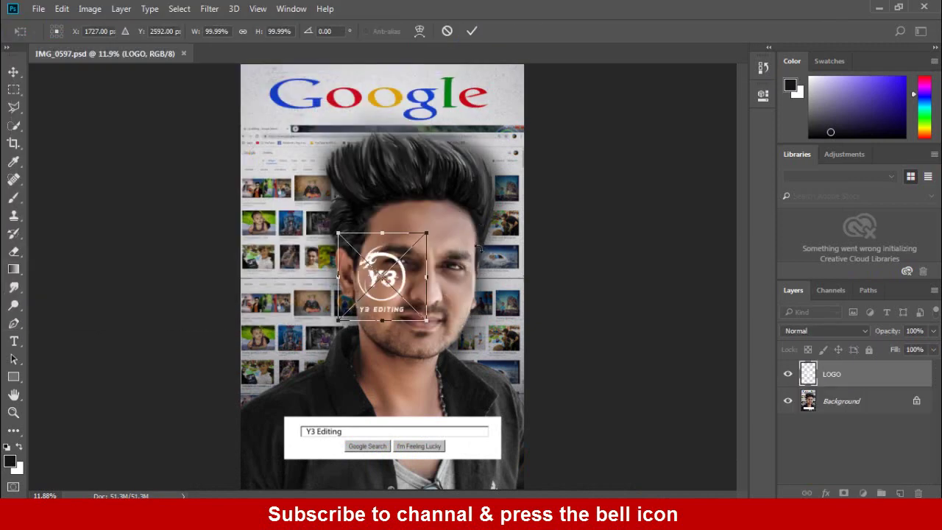
Shrink the placed Y3 logo to a small mark and move it to the canvas's upper-right corner
{"action": "left_click_drag", "start_coordinate": [430, 322], "coordinate": [391, 285]}
{"action": "key", "text": "Return"}
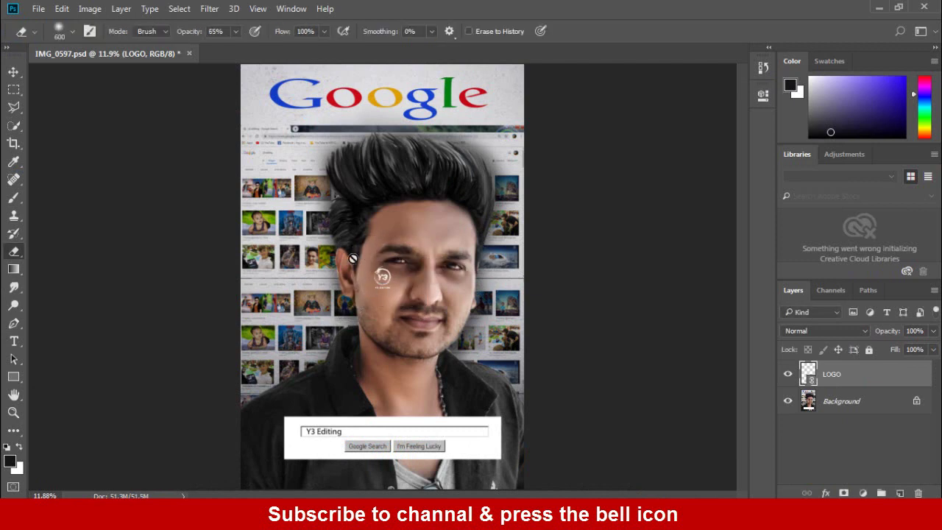
{"action": "key", "text": "v"}
{"action": "left_click_drag", "start_coordinate": [350, 216], "coordinate": [505, 79]}
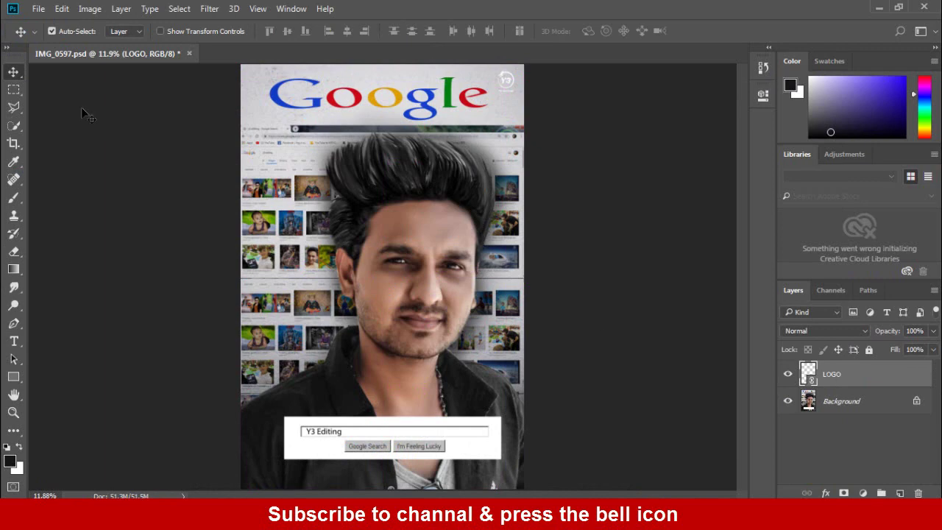
Turn the white Y3 logo black with Hue/Saturation at a lightness of -100
{"action": "left_click", "coordinate": [89, 9]}
{"action": "mouse_move", "coordinate": [202, 42]}
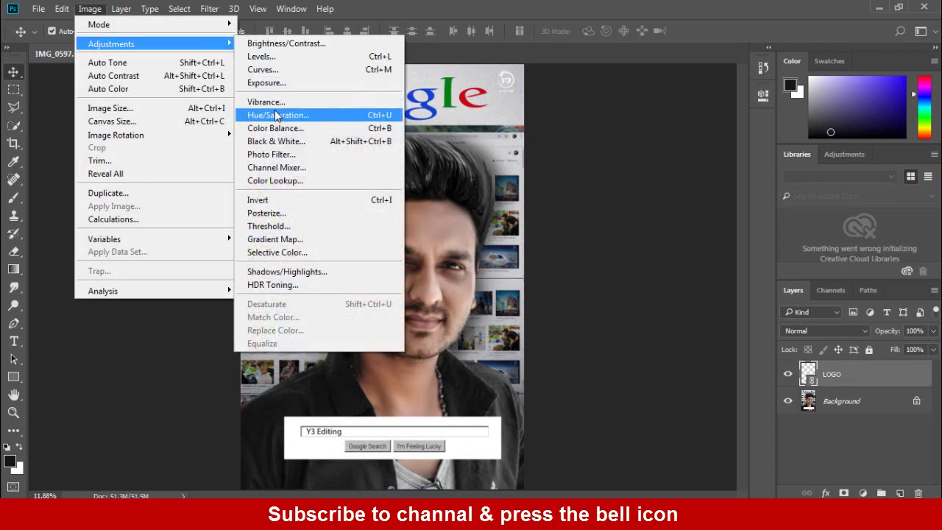
{"action": "left_click", "coordinate": [309, 117]}
{"action": "left_click_drag", "start_coordinate": [437, 248], "coordinate": [360, 247]}
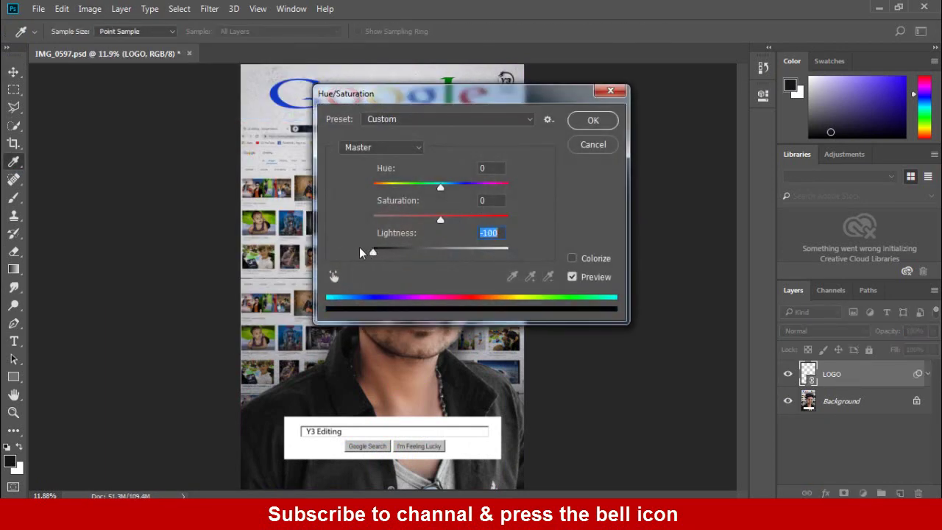
{"action": "left_click", "coordinate": [600, 123]}
Enlarge the black Y3 logo to about 155% and position it just right of the Google logo
{"action": "key", "text": "ctrl+t"}
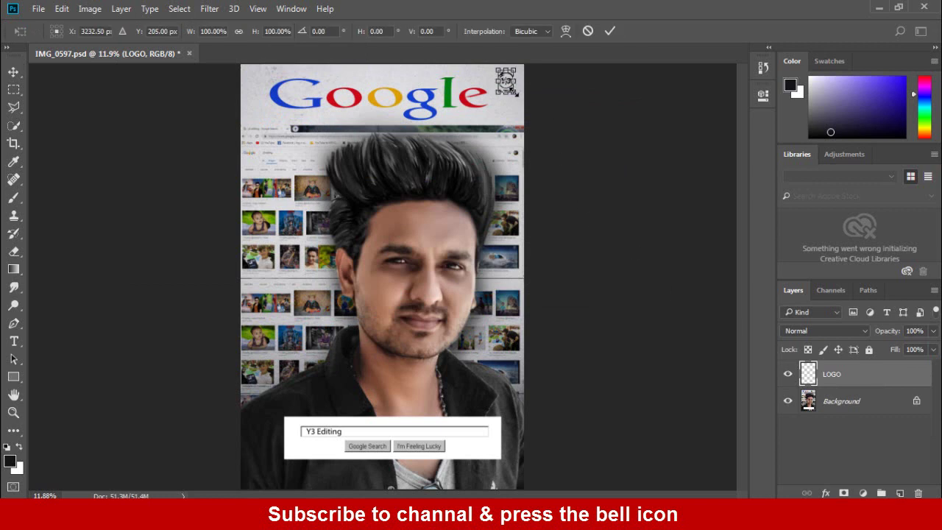
{"action": "mouse_move", "coordinate": [515, 94]}
{"action": "left_mouse_down"}
{"action": "mouse_move", "coordinate": [525, 108]}
{"action": "mouse_move", "coordinate": [505, 90]}
{"action": "left_mouse_up"}
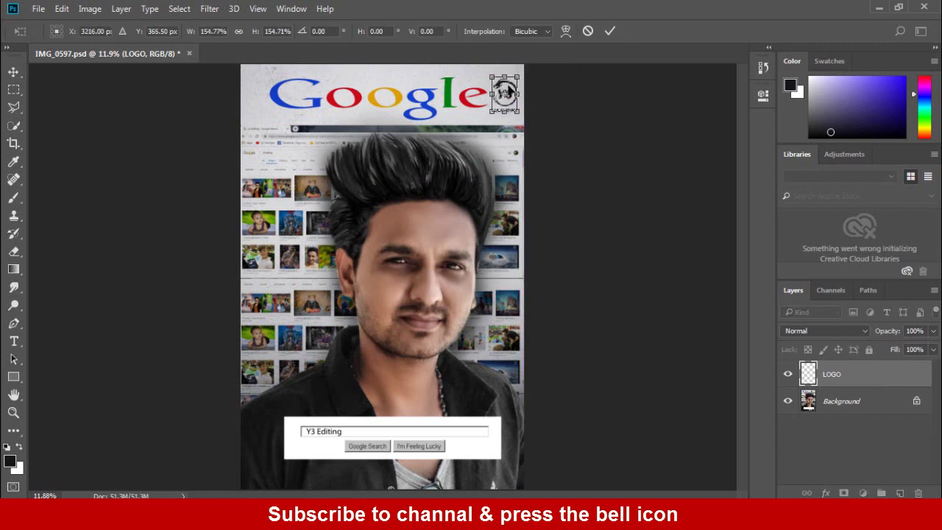
{"action": "key", "text": "Return"}
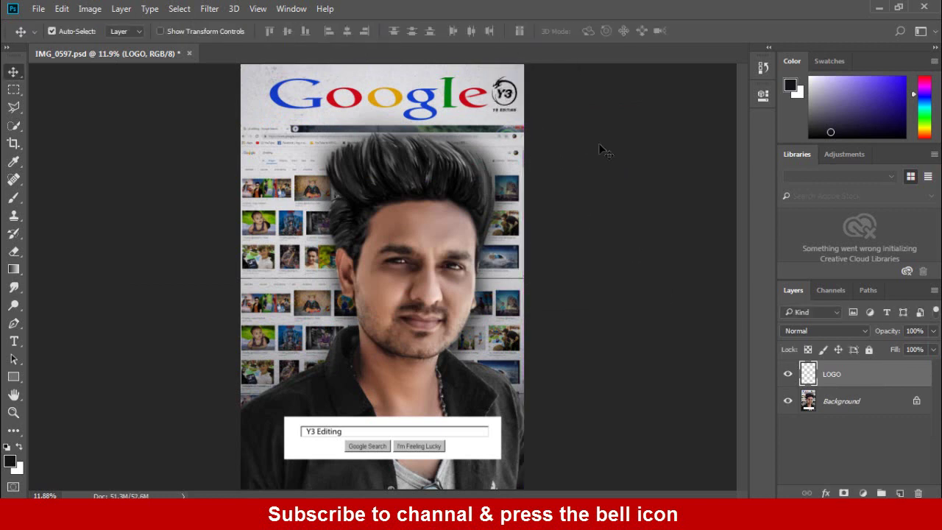
Flatten the Y3 logo into the background and save the document
{"action": "right_click", "coordinate": [867, 389]}
{"action": "left_click", "coordinate": [630, 468]}
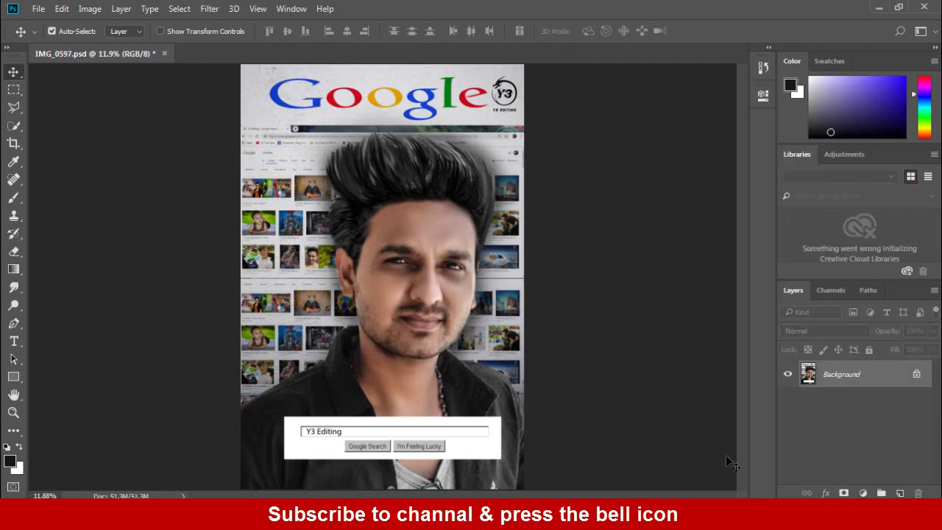
{"action": "key", "text": "ctrl+s"}
In Camera Raw, set Exposure +0.35, Contrast +8, Highlights -28, Shadows +16, Whites +12 and Blacks -33, and adjust Clarity and Vibrance
{"action": "left_click", "coordinate": [210, 9]}
{"action": "left_click", "coordinate": [251, 94]}
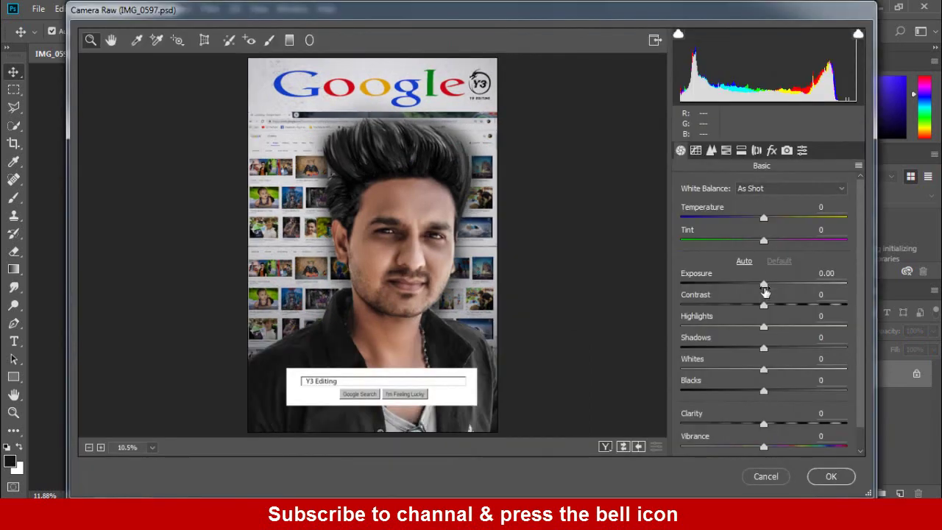
{"action": "left_click_drag", "start_coordinate": [766, 290], "coordinate": [770, 310]}
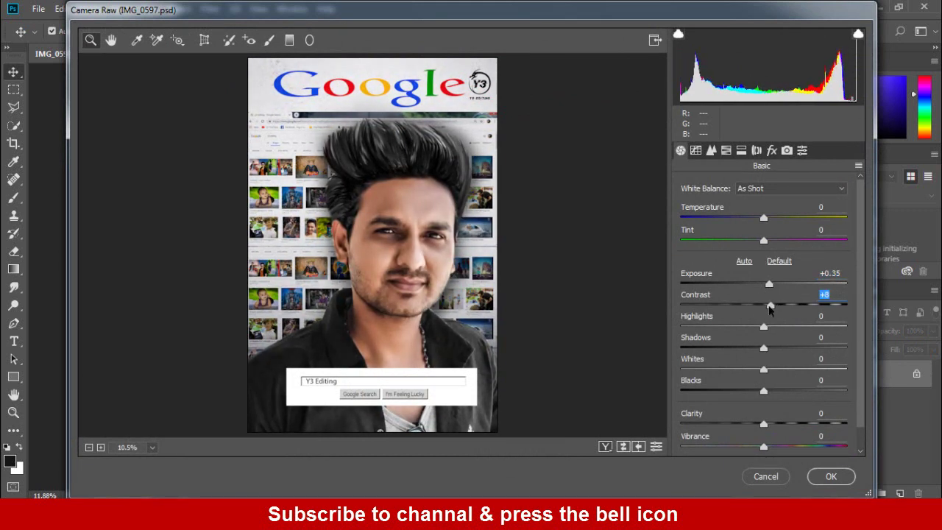
{"action": "left_click_drag", "start_coordinate": [764, 348], "coordinate": [739, 328]}
{"action": "mouse_move", "coordinate": [764, 391]}
{"action": "left_mouse_down"}
{"action": "mouse_move", "coordinate": [723, 394]}
{"action": "mouse_move", "coordinate": [813, 372]}
{"action": "mouse_move", "coordinate": [773, 376]}
{"action": "left_mouse_up"}
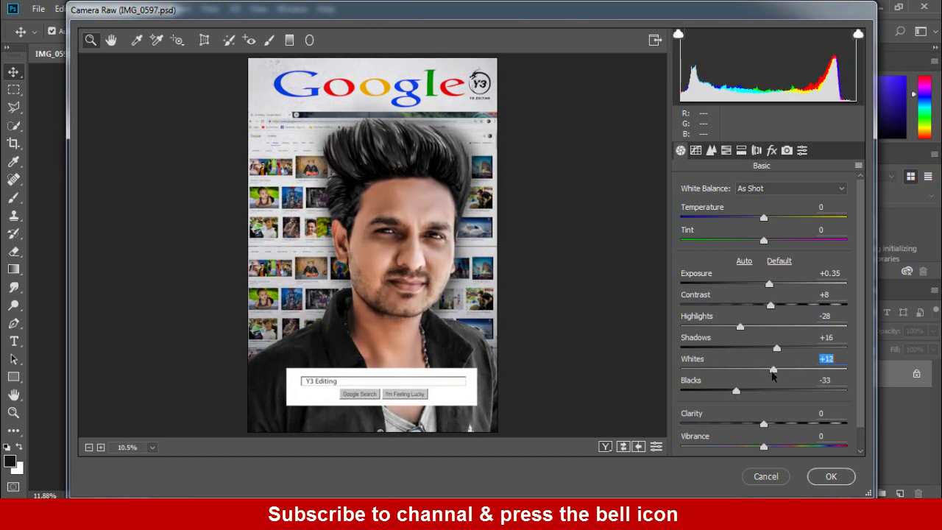
{"action": "mouse_move", "coordinate": [763, 424]}
{"action": "left_mouse_down"}
{"action": "mouse_move", "coordinate": [801, 424]}
{"action": "mouse_move", "coordinate": [728, 425]}
{"action": "mouse_move", "coordinate": [765, 437]}
{"action": "left_mouse_up"}
Open the HSL / Grayscale saturation adjustments
{"action": "left_click", "coordinate": [726, 150]}
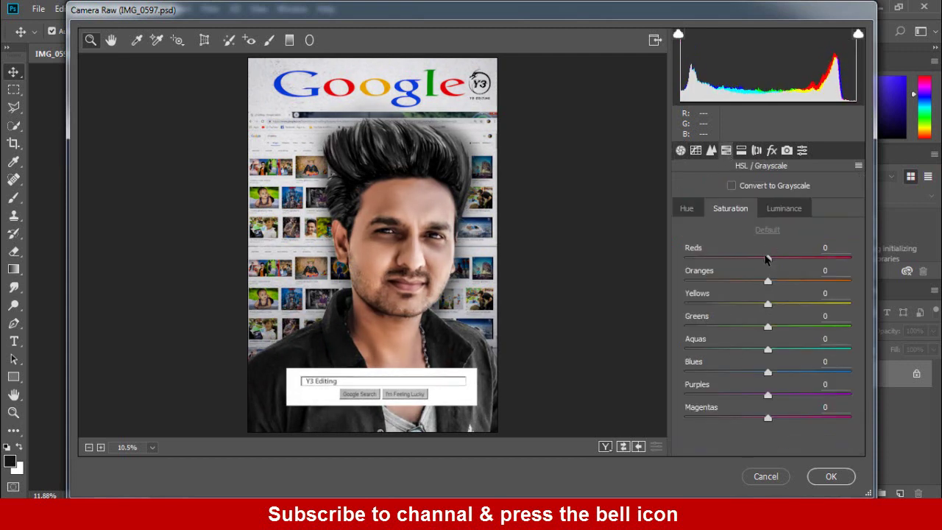